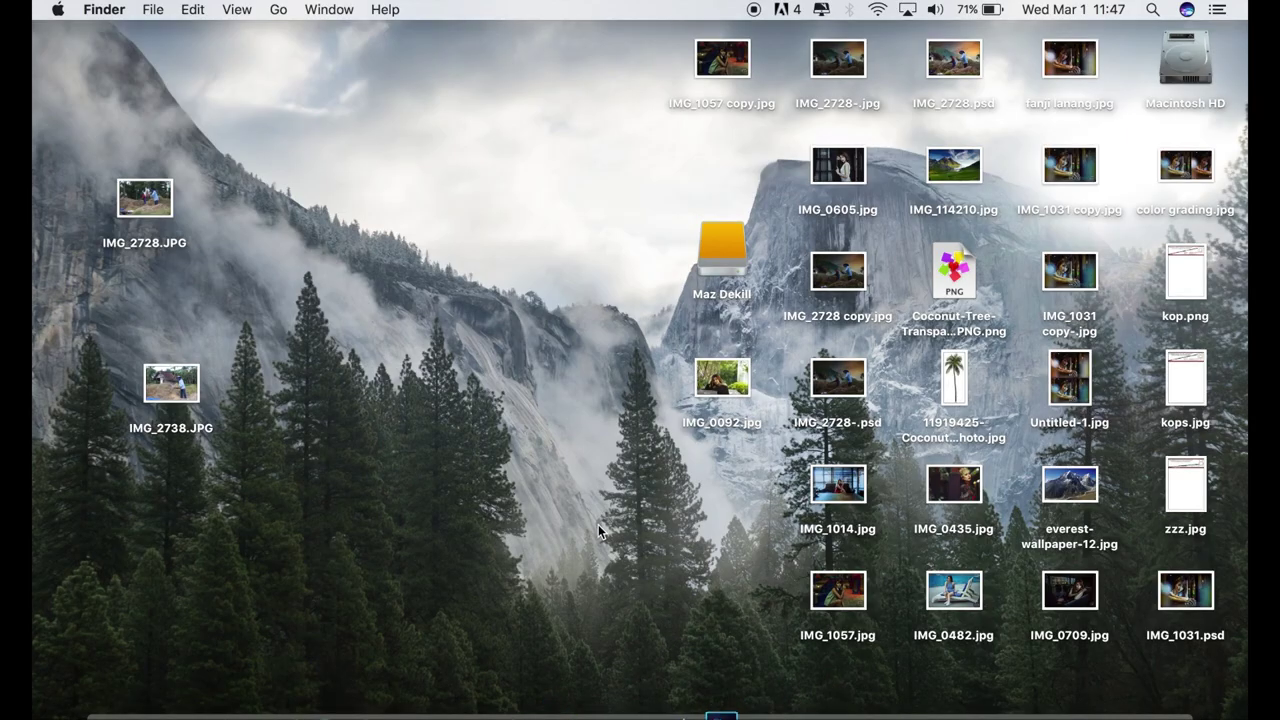
# Lower the system volume while Photoshop CC loads to its empty workspace.
pyautogui.press('XF86AudioLowerVolume')
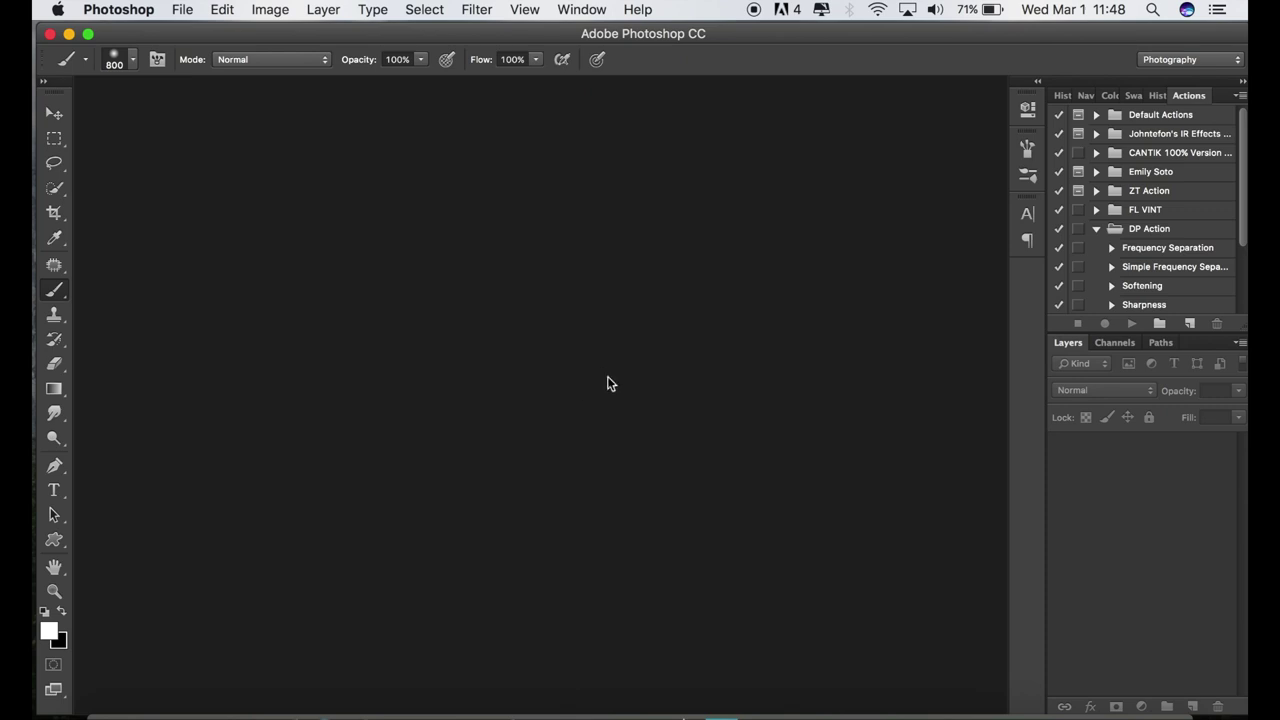
# Open the portrait IMG_0092.jpg from the iCloud Desktop.
pyautogui.click(54, 113)
pyautogui.click(182, 12)
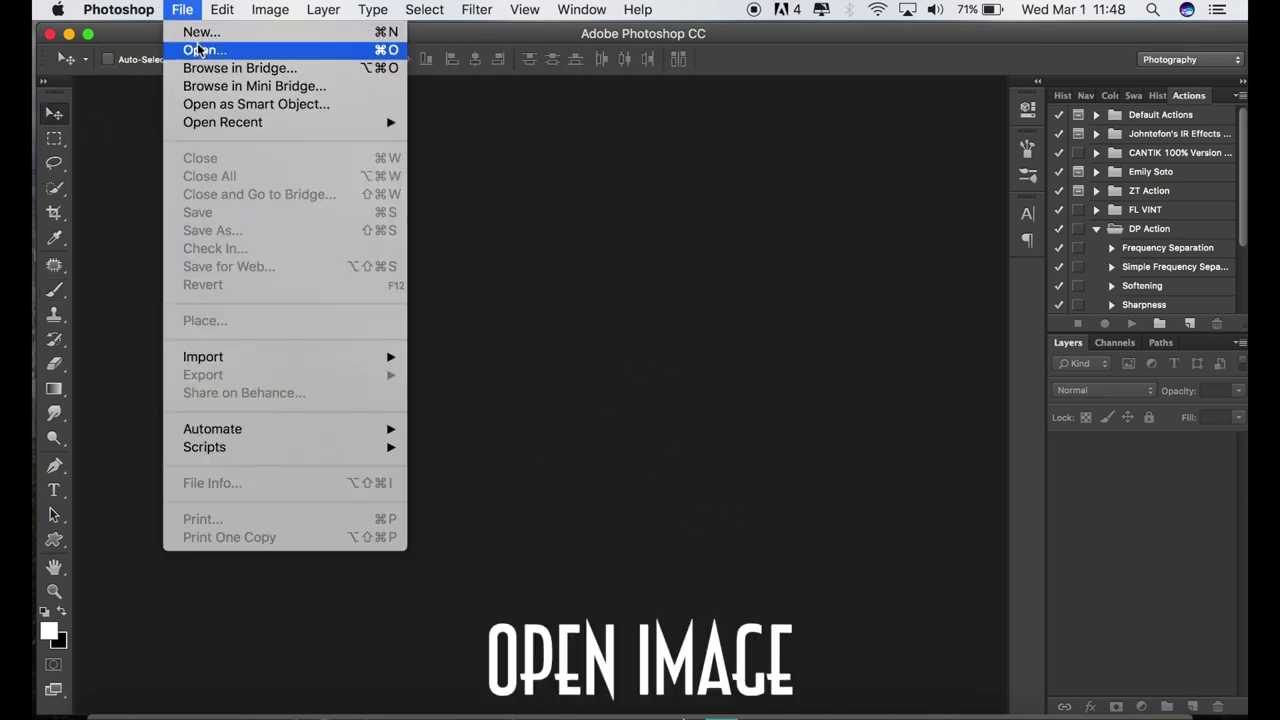
pyautogui.click(204, 52)
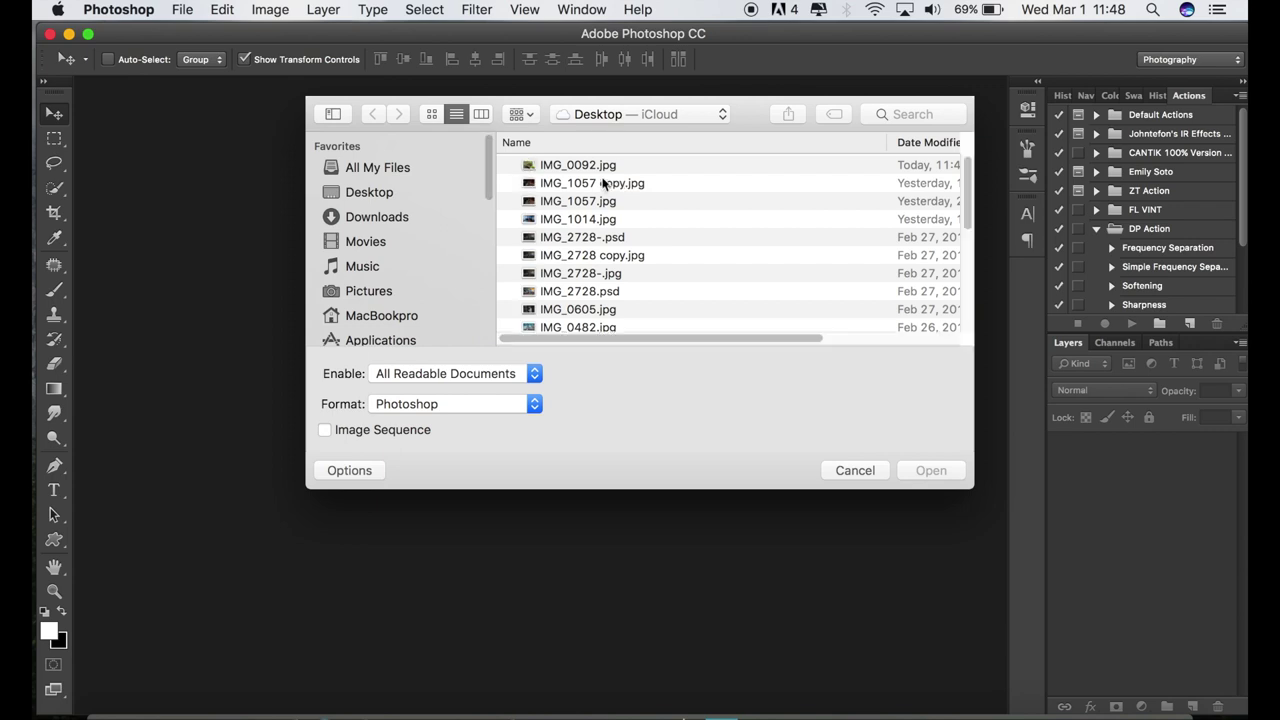
pyautogui.click(584, 165)
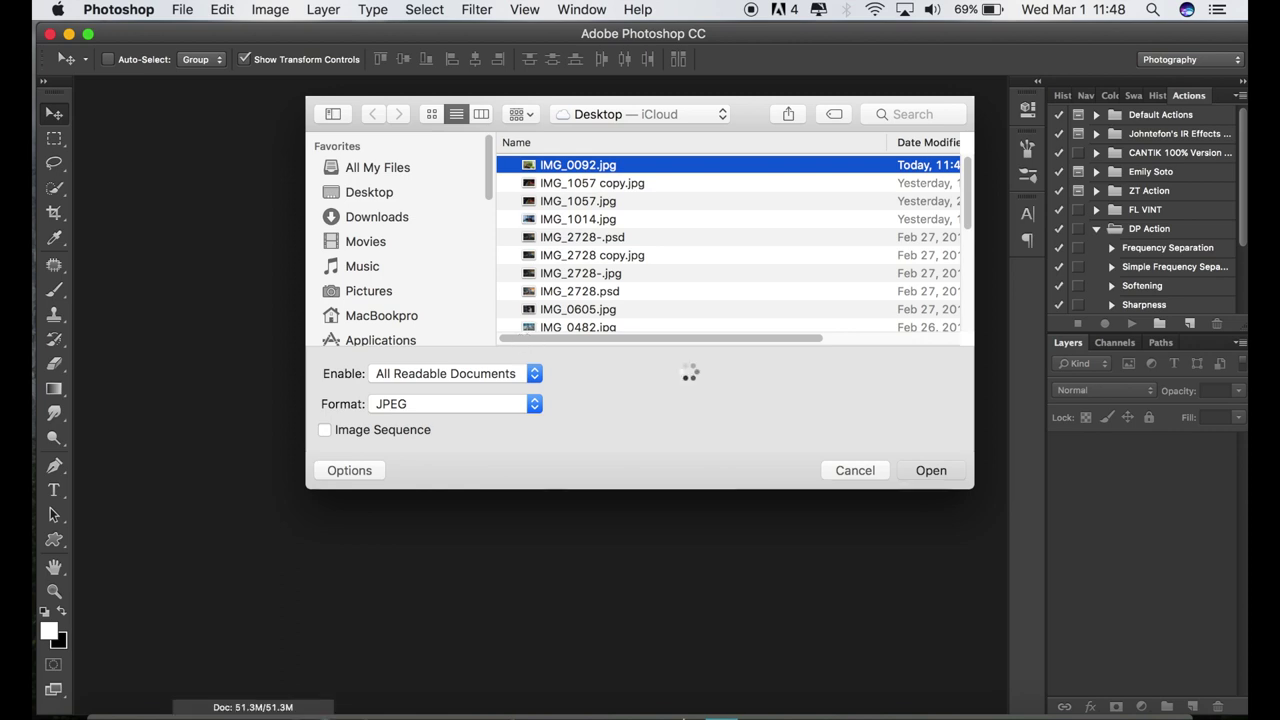
pyautogui.press('Return')
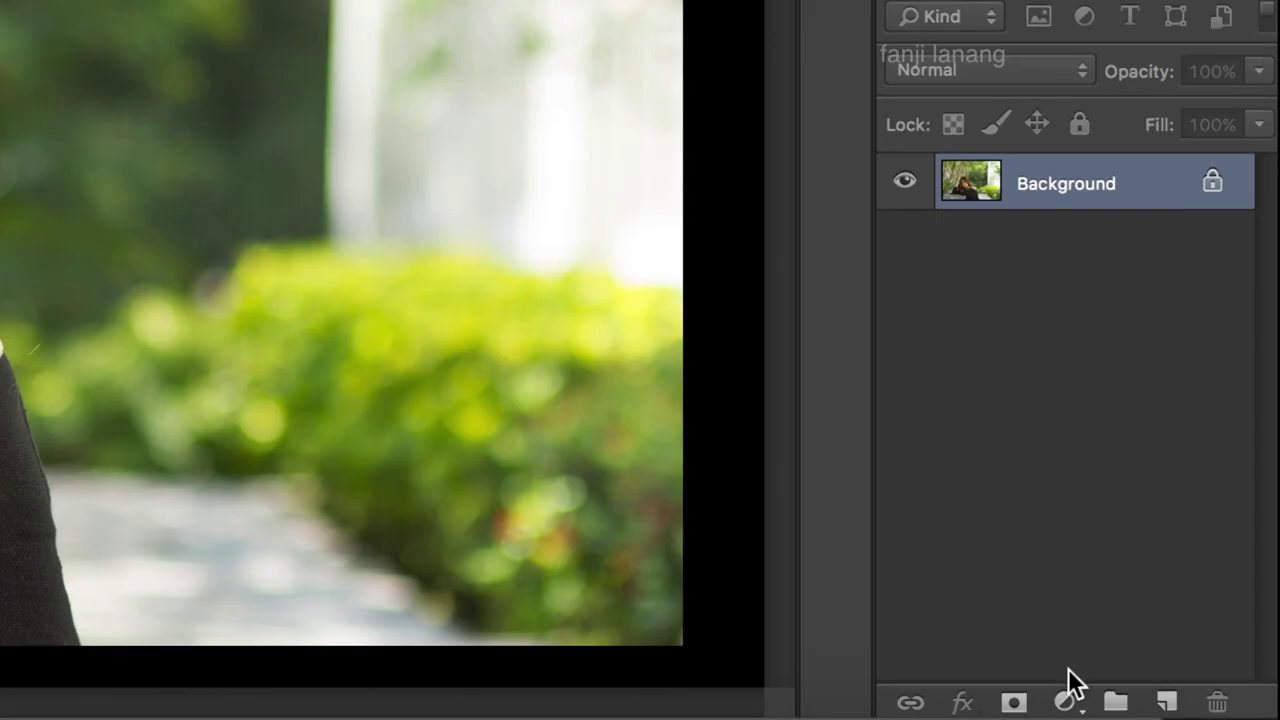
# Add Selective Color 1 with Reds Black -50% and Yellow +10%, then collapse Properties.
pyautogui.click(1141, 705)
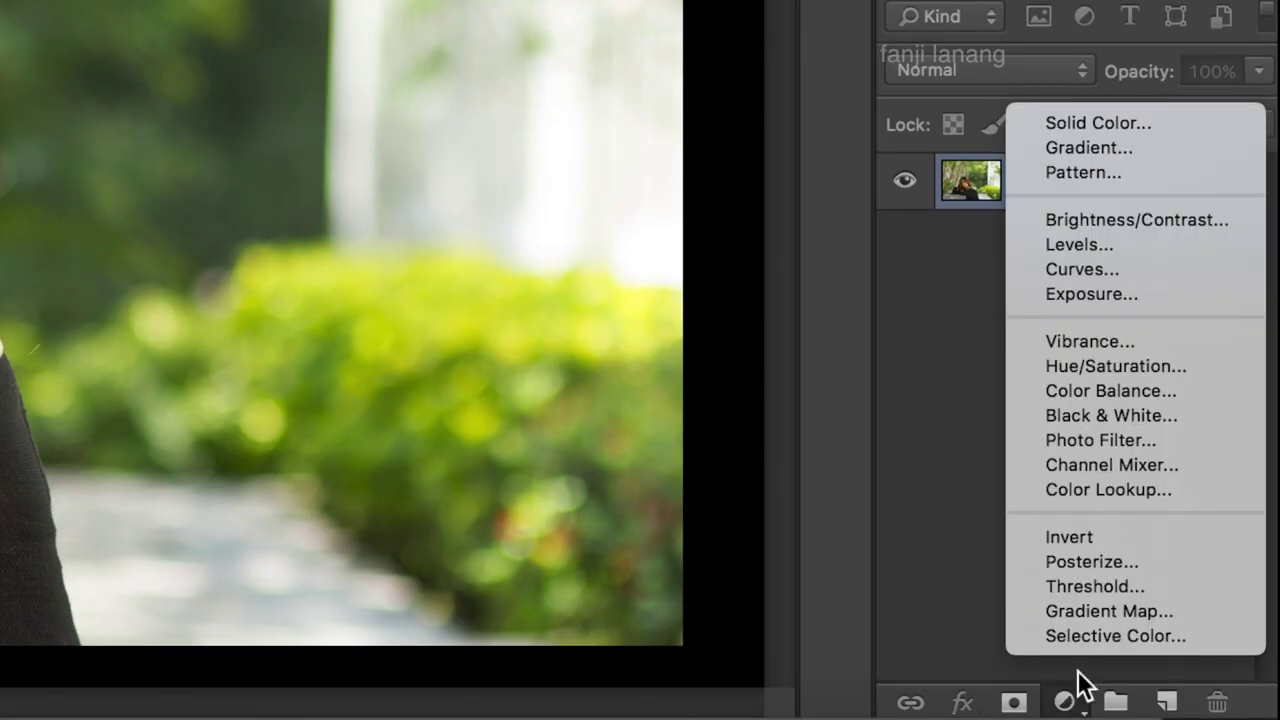
pyautogui.click(1096, 636)
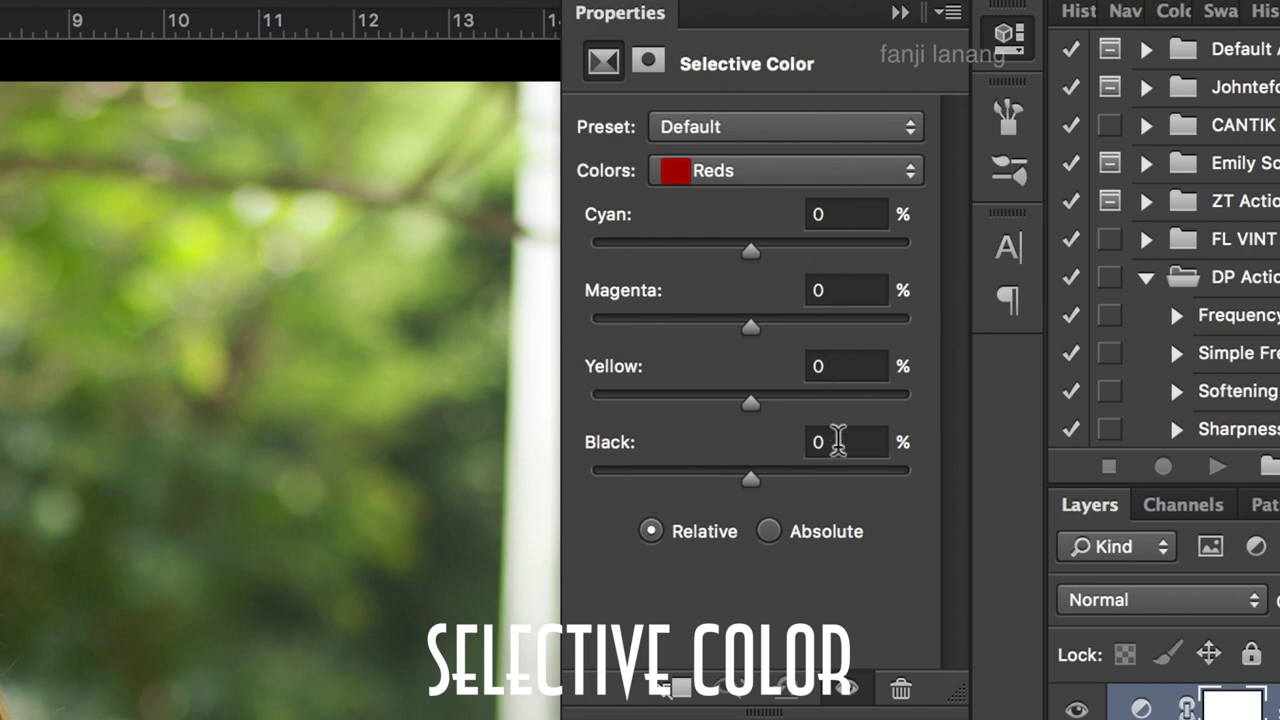
pyautogui.click(837, 442)
pyautogui.write('-')
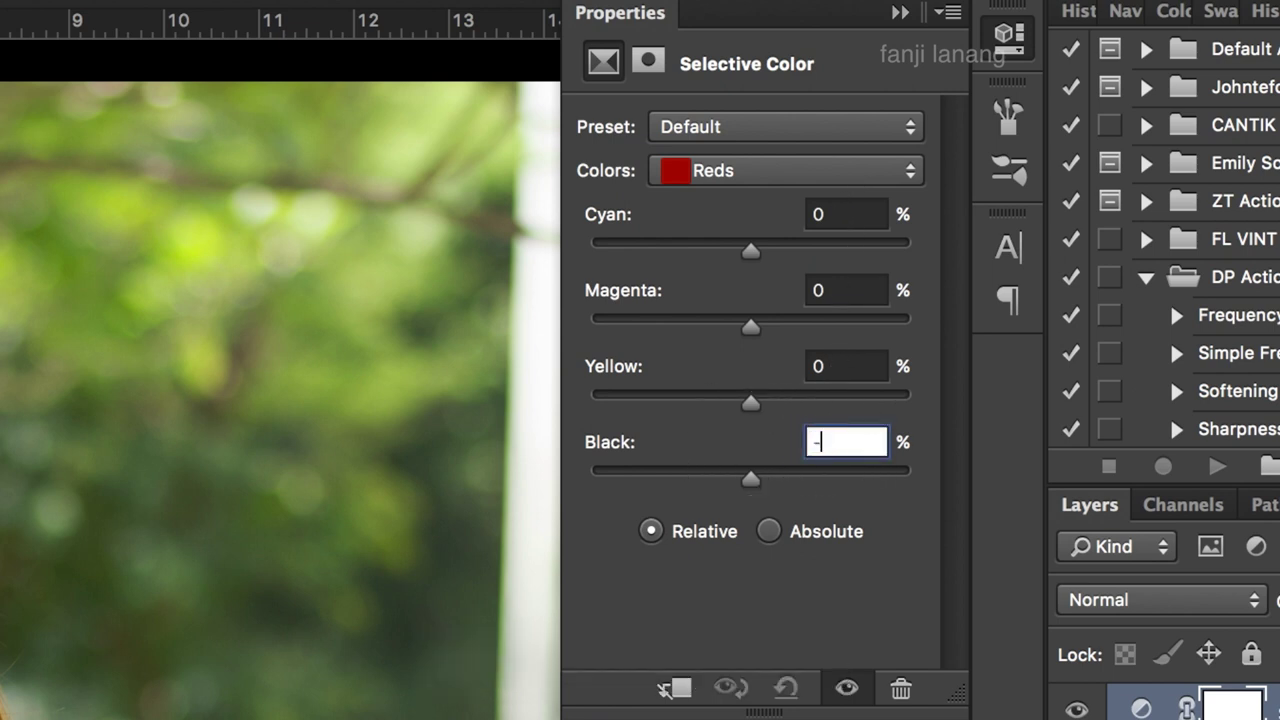
pyautogui.write('50')
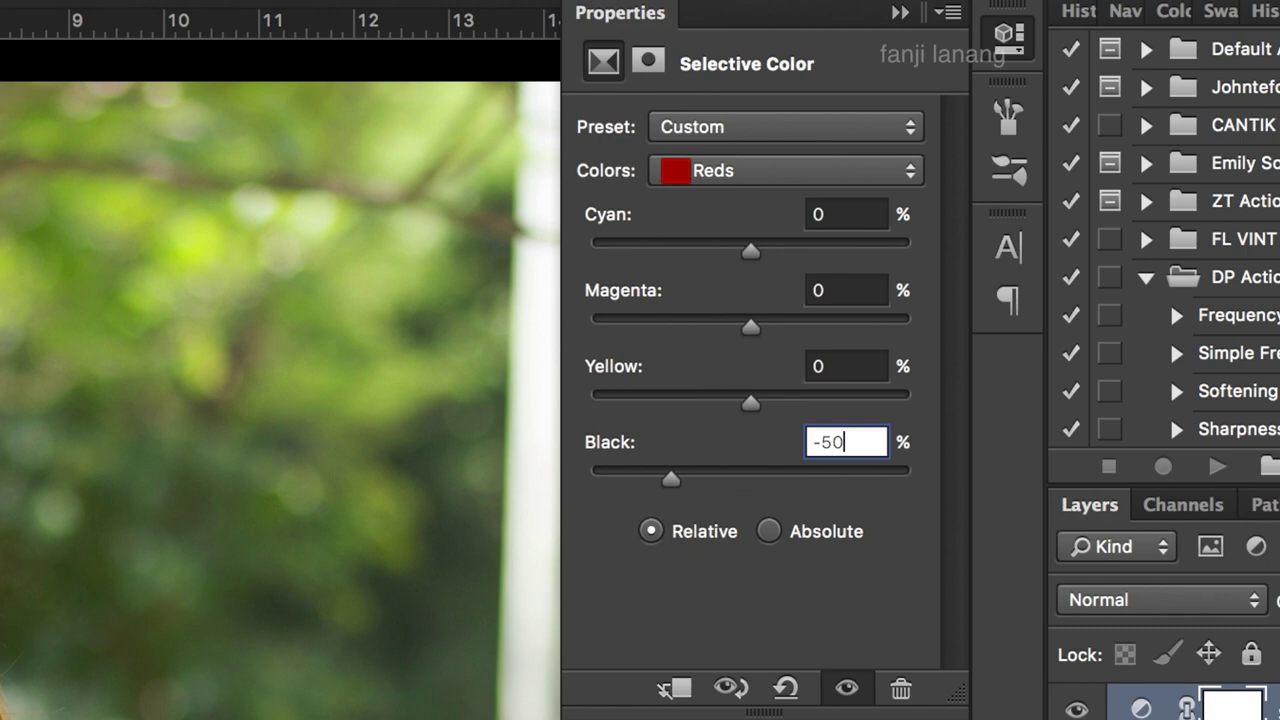
pyautogui.click(825, 365)
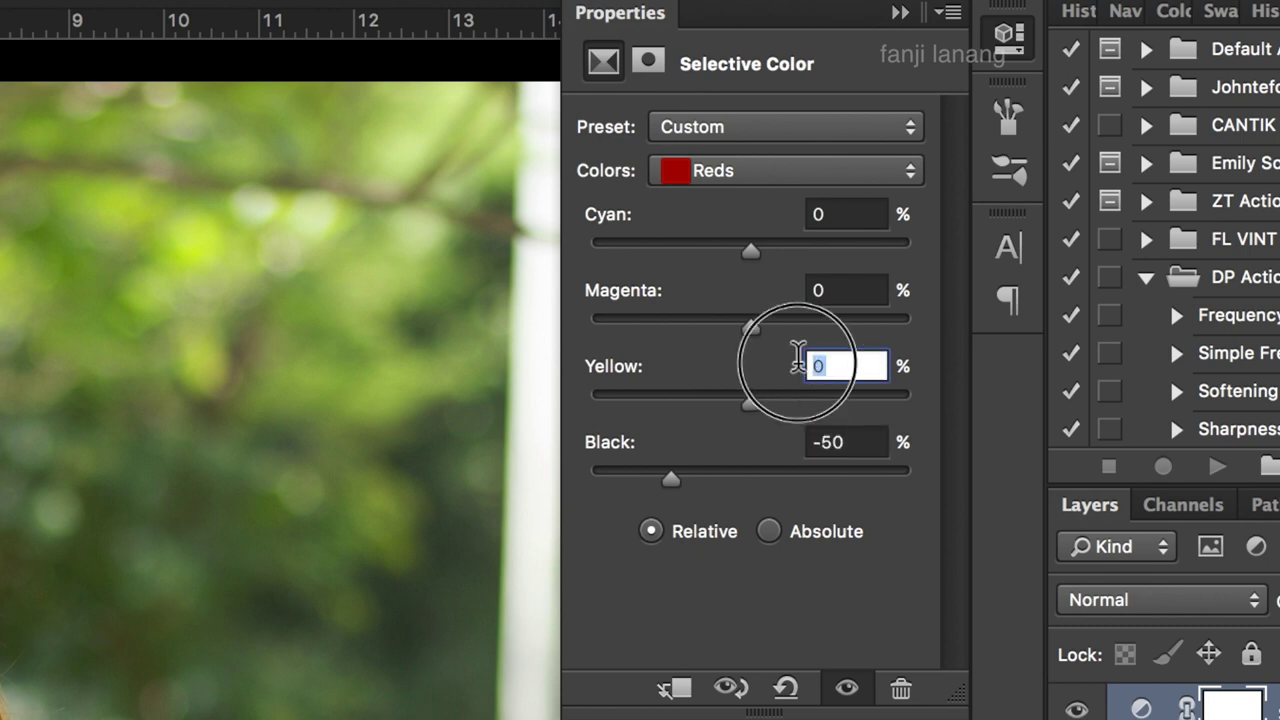
pyautogui.write('10')
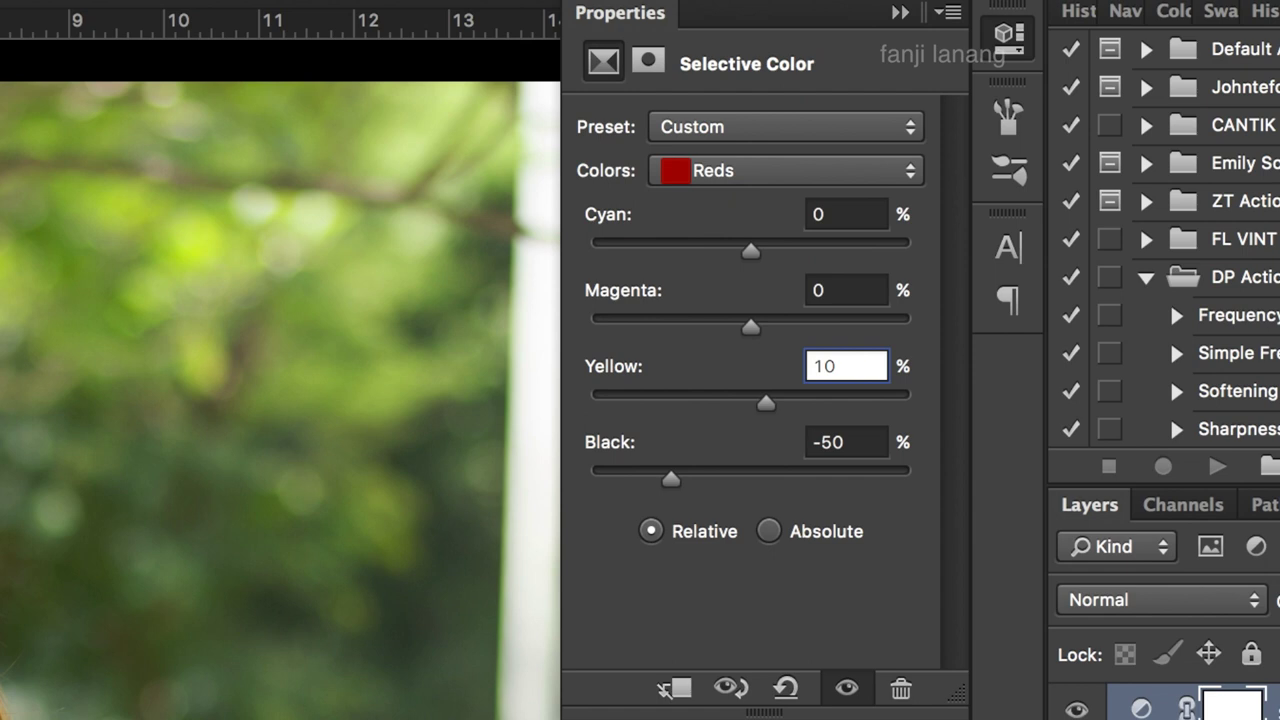
pyautogui.click(900, 15)
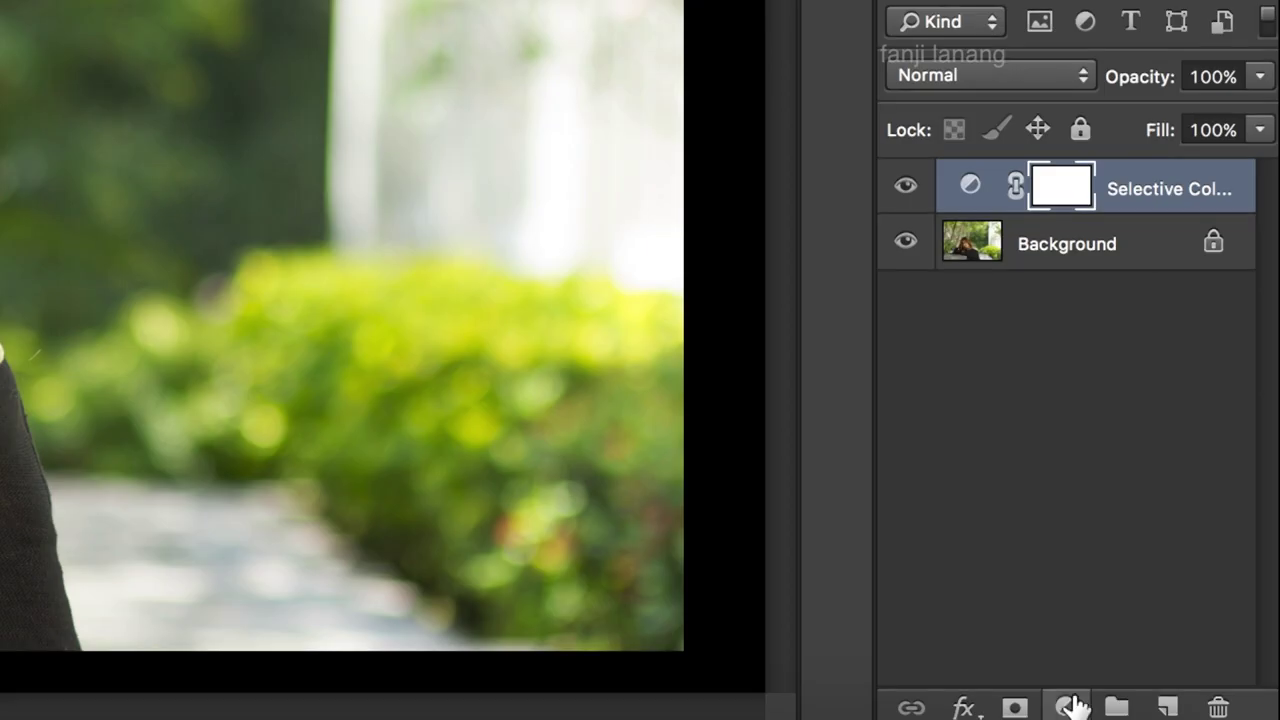
# Add Vibrance 1 with Vibrance -20 and Saturation 0, then collapse Properties.
pyautogui.click(1141, 706)
pyautogui.click(1091, 347)
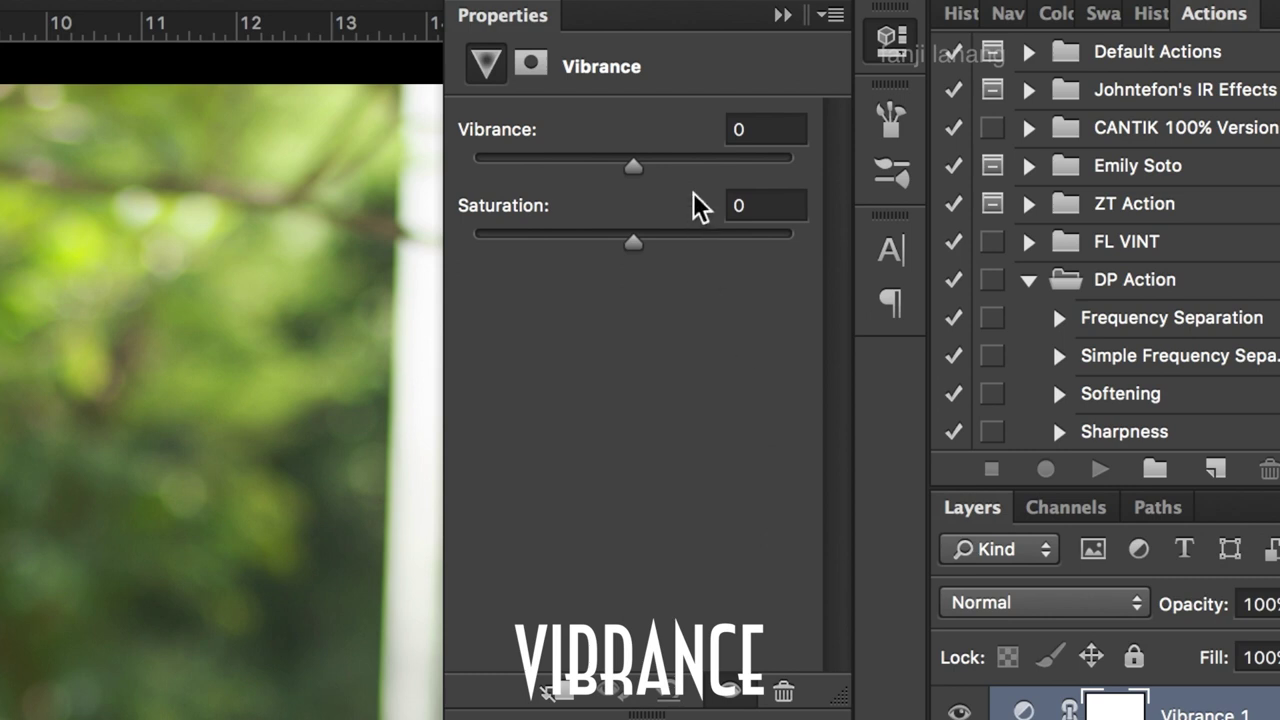
pyautogui.click(745, 128)
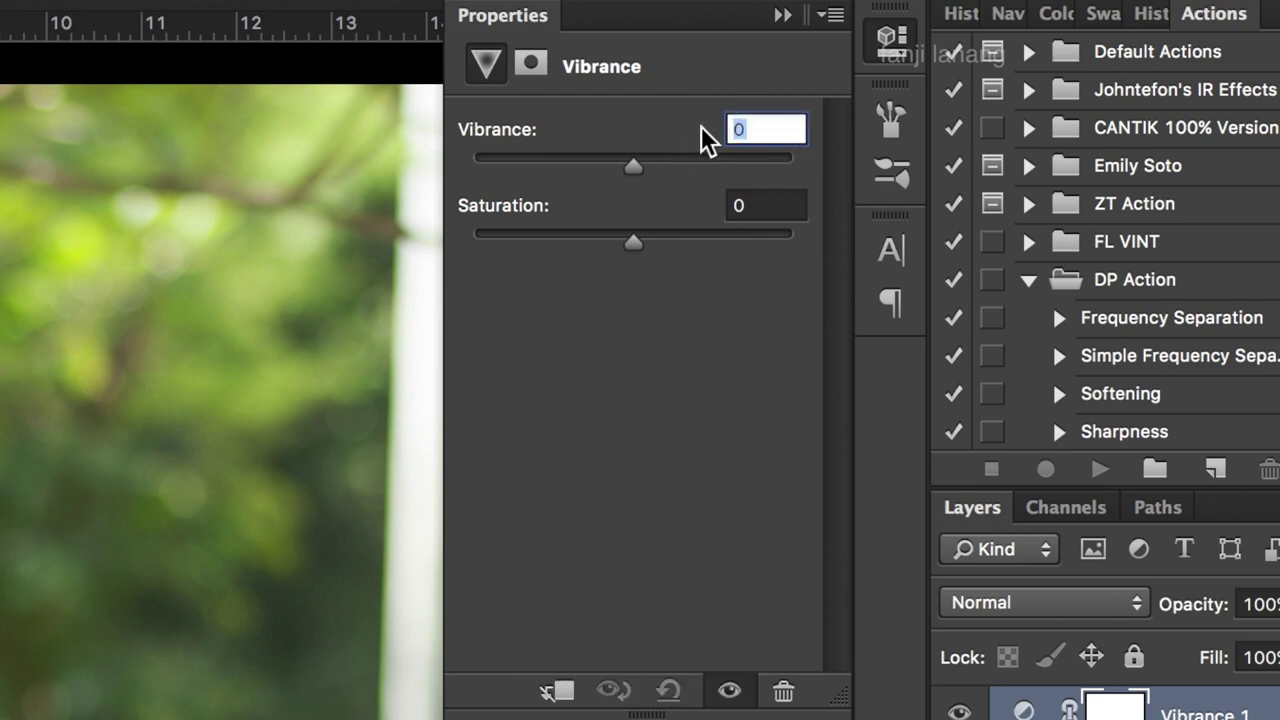
pyautogui.write('-2')
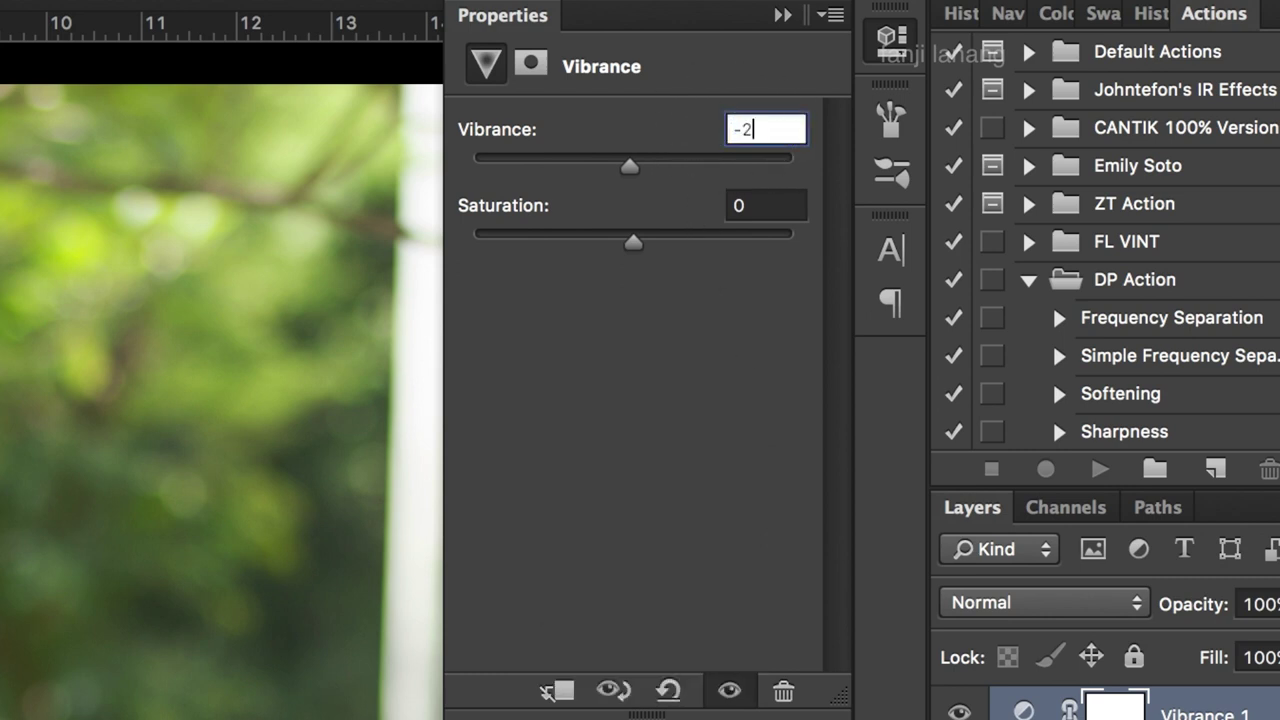
pyautogui.write('0')
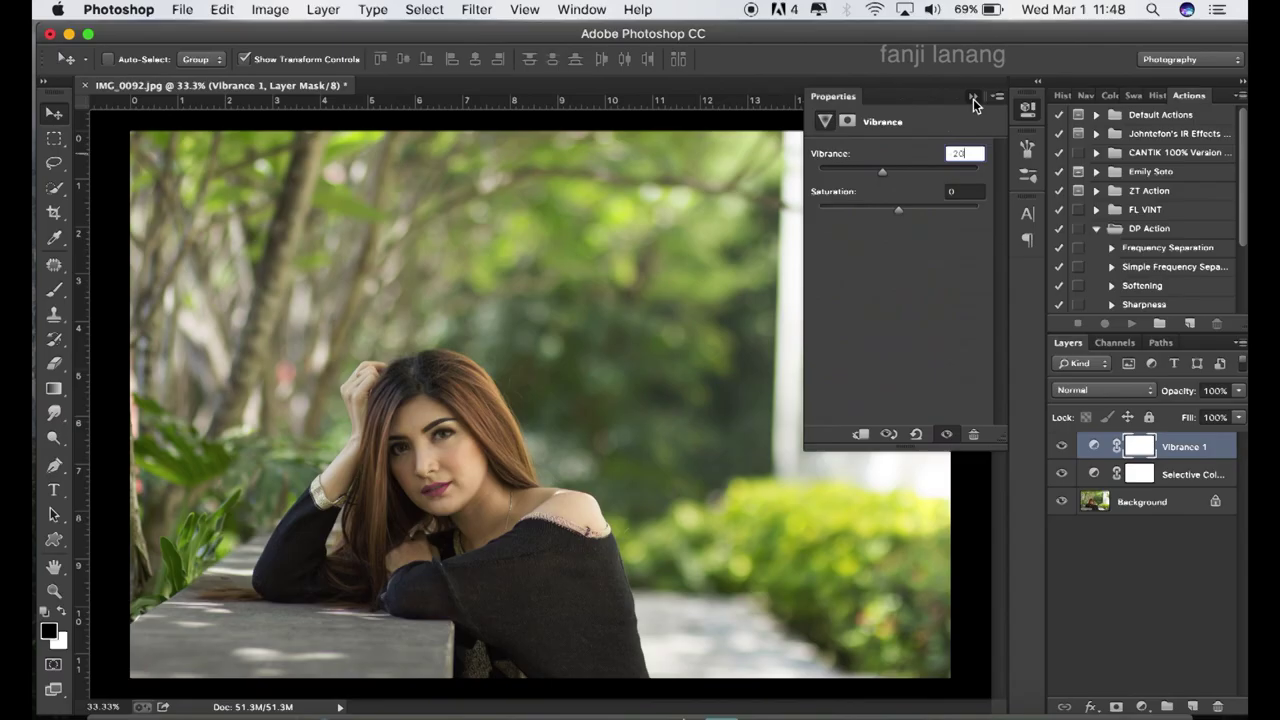
pyautogui.click(974, 99)
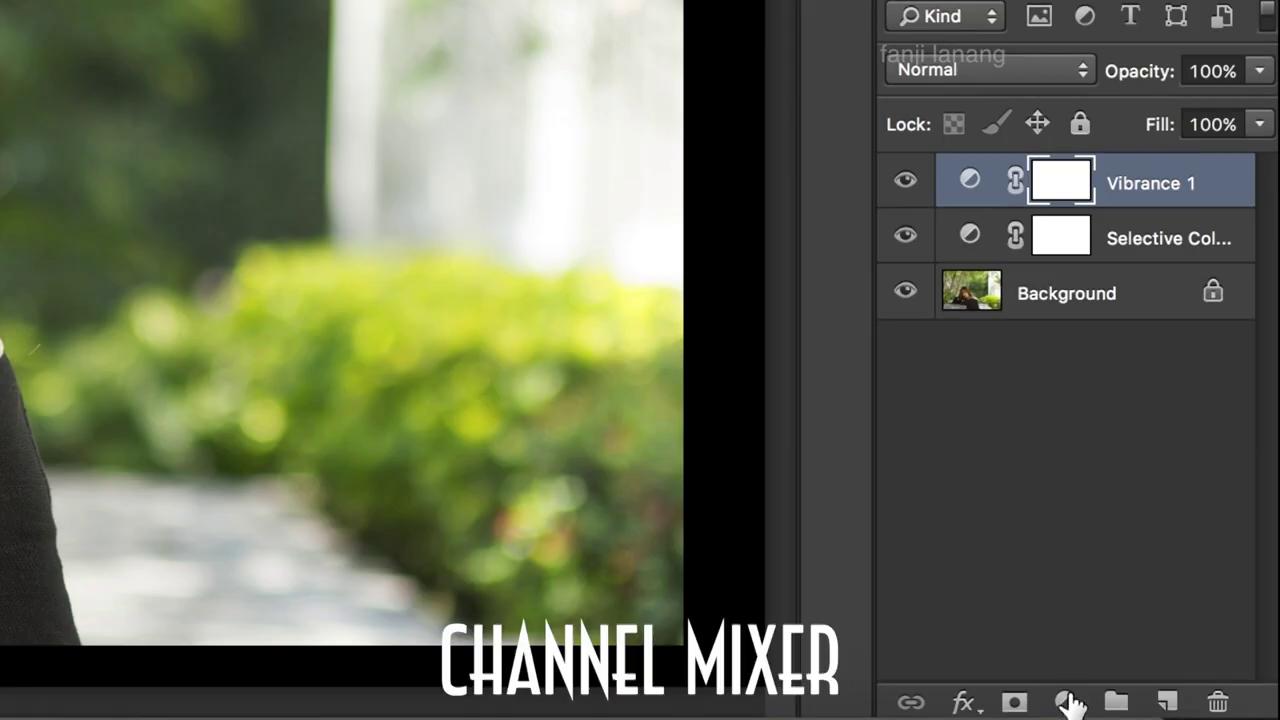
# Add a Channel Mixer layer whose Green output uses Green 0 and Blue 100.
pyautogui.click(1141, 706)
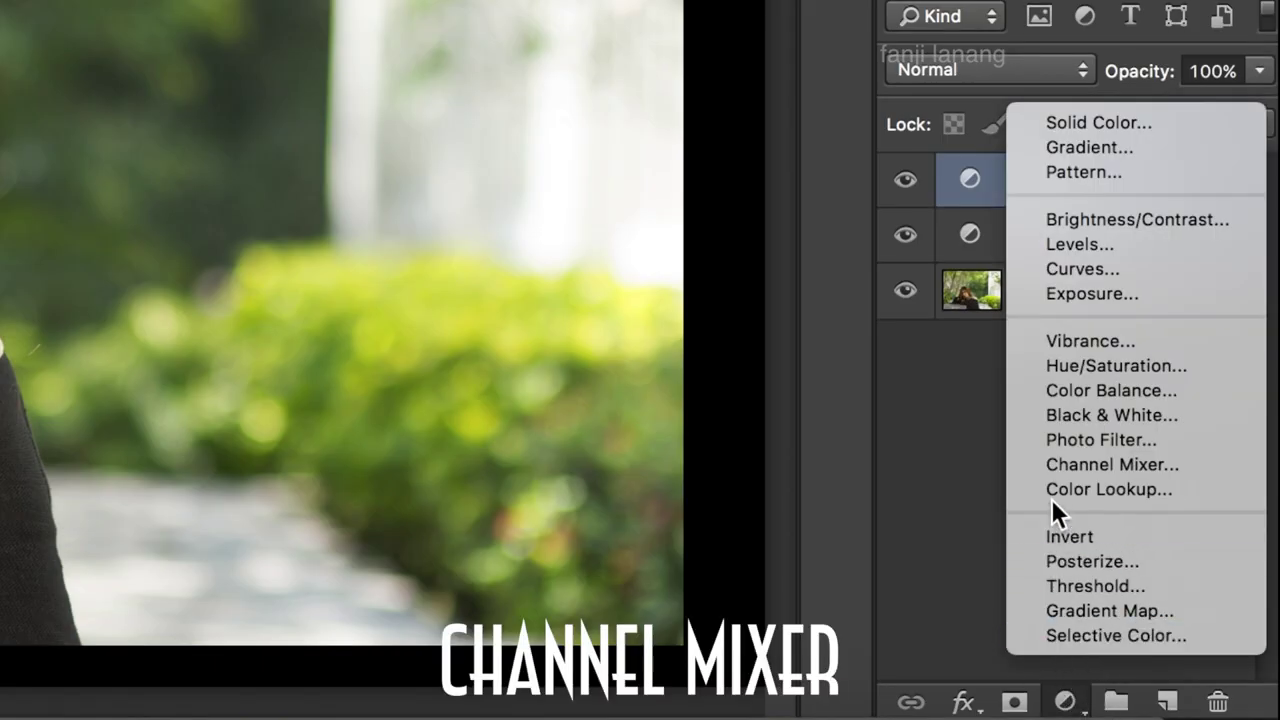
pyautogui.click(962, 452)
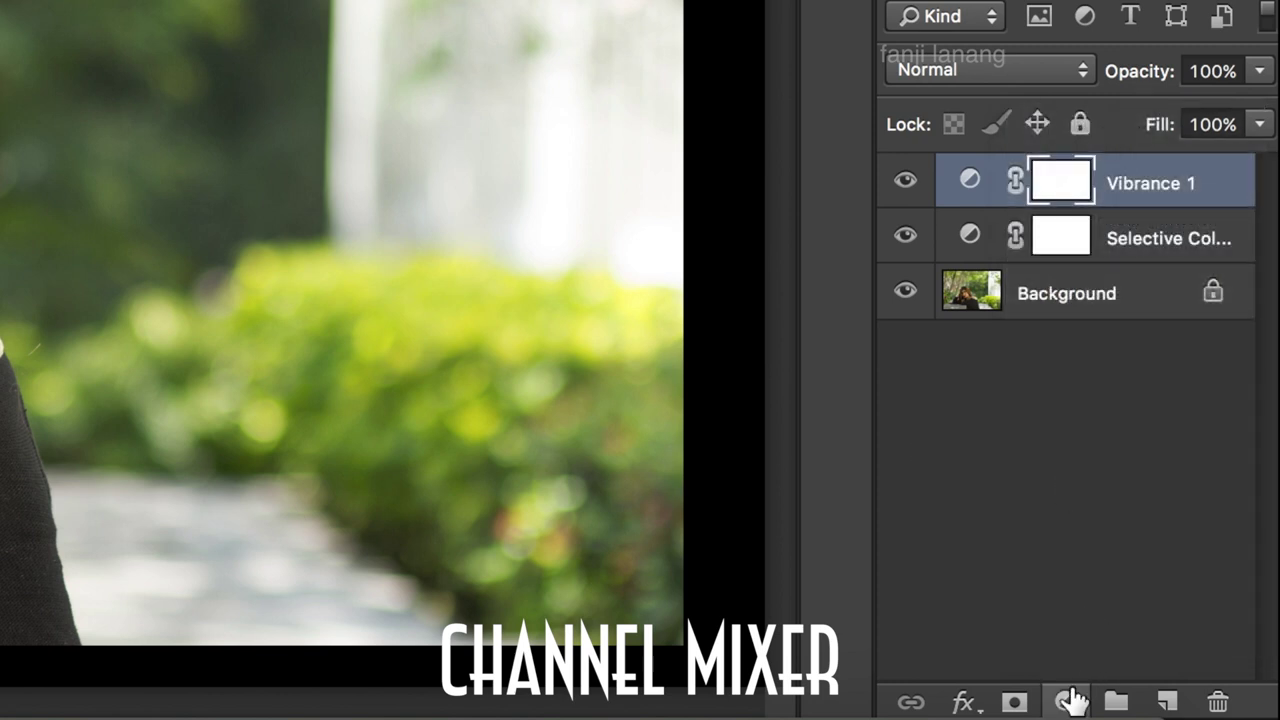
pyautogui.click(1068, 702)
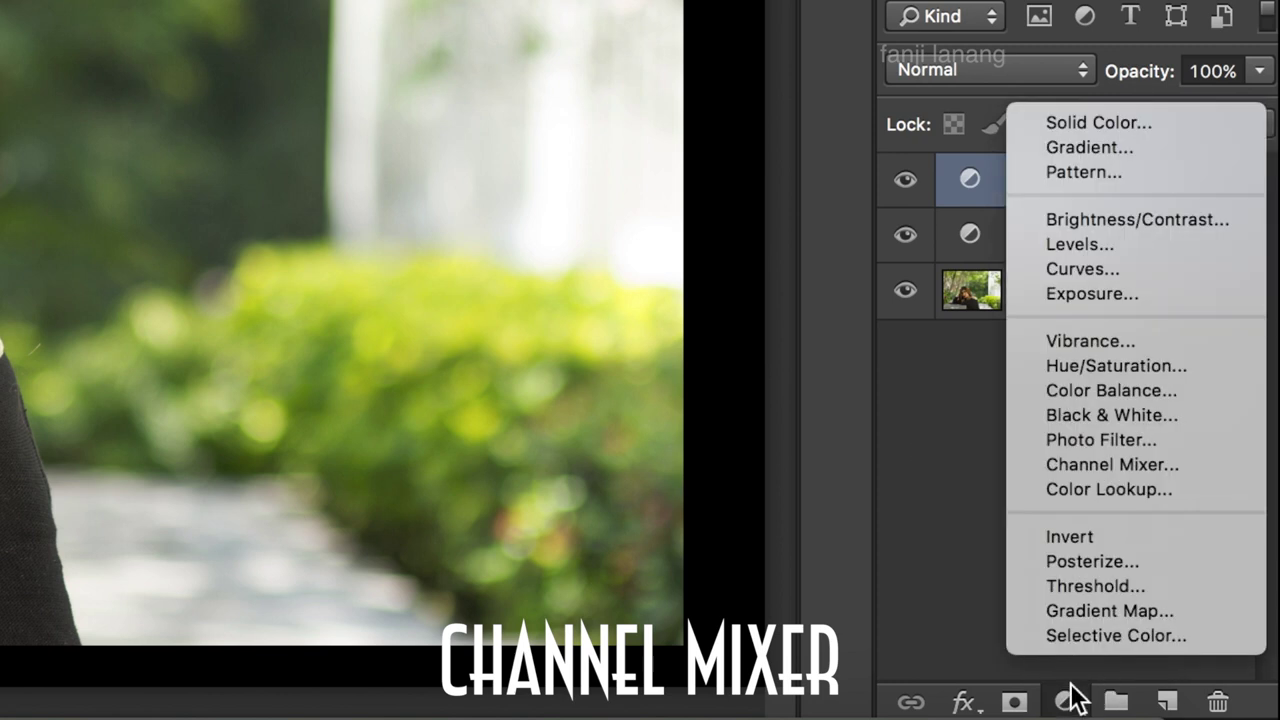
pyautogui.click(1055, 465)
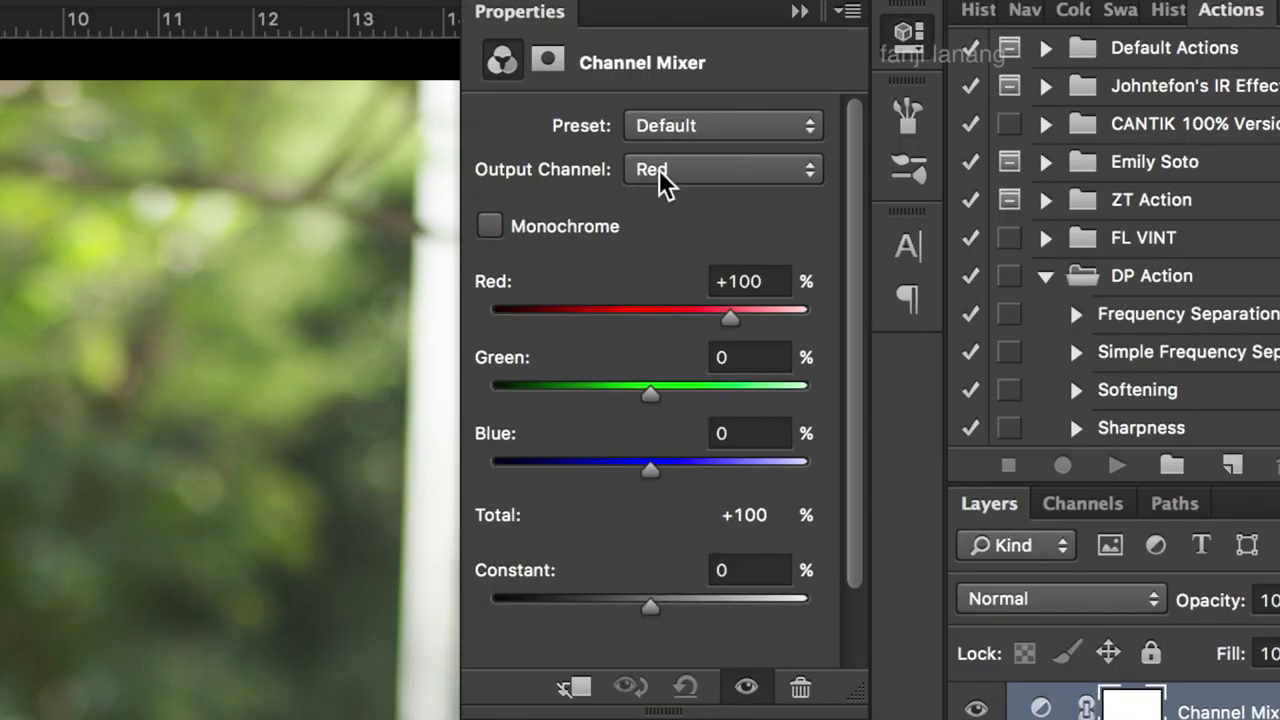
pyautogui.click(659, 169)
pyautogui.click(670, 190)
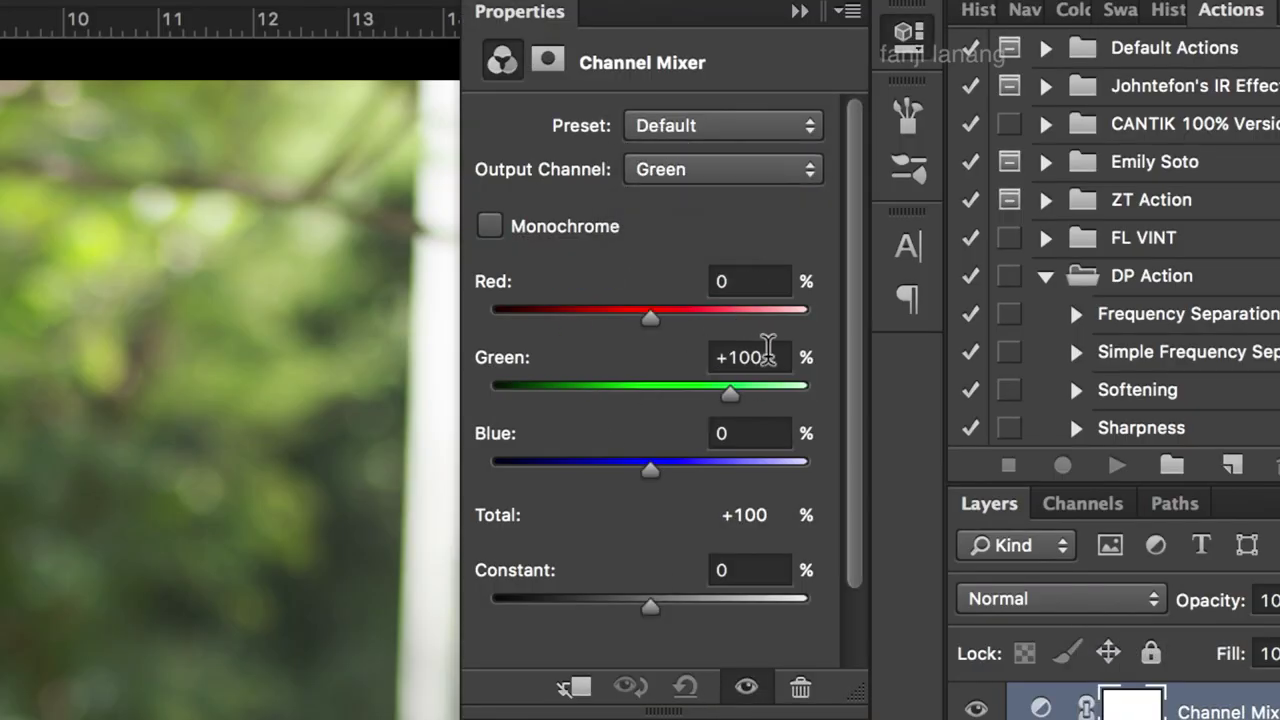
pyautogui.moveTo(766, 350); pyautogui.dragTo(623, 333)
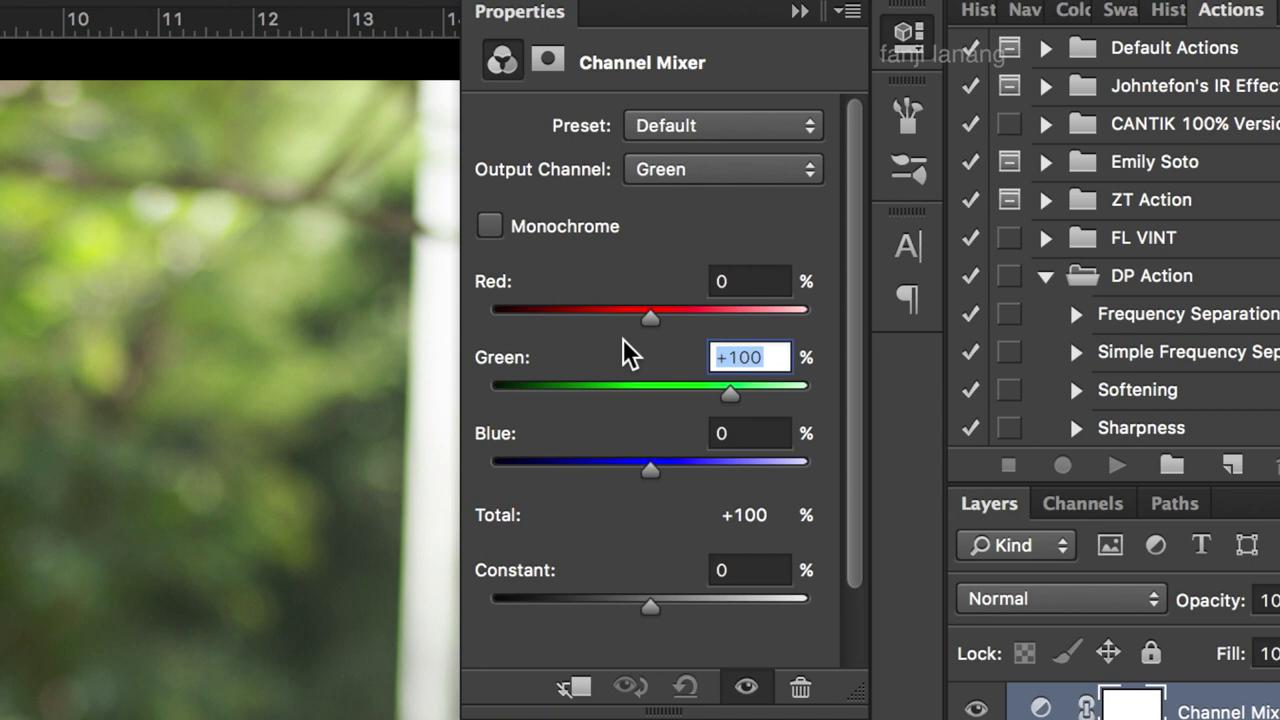
pyautogui.write('0')
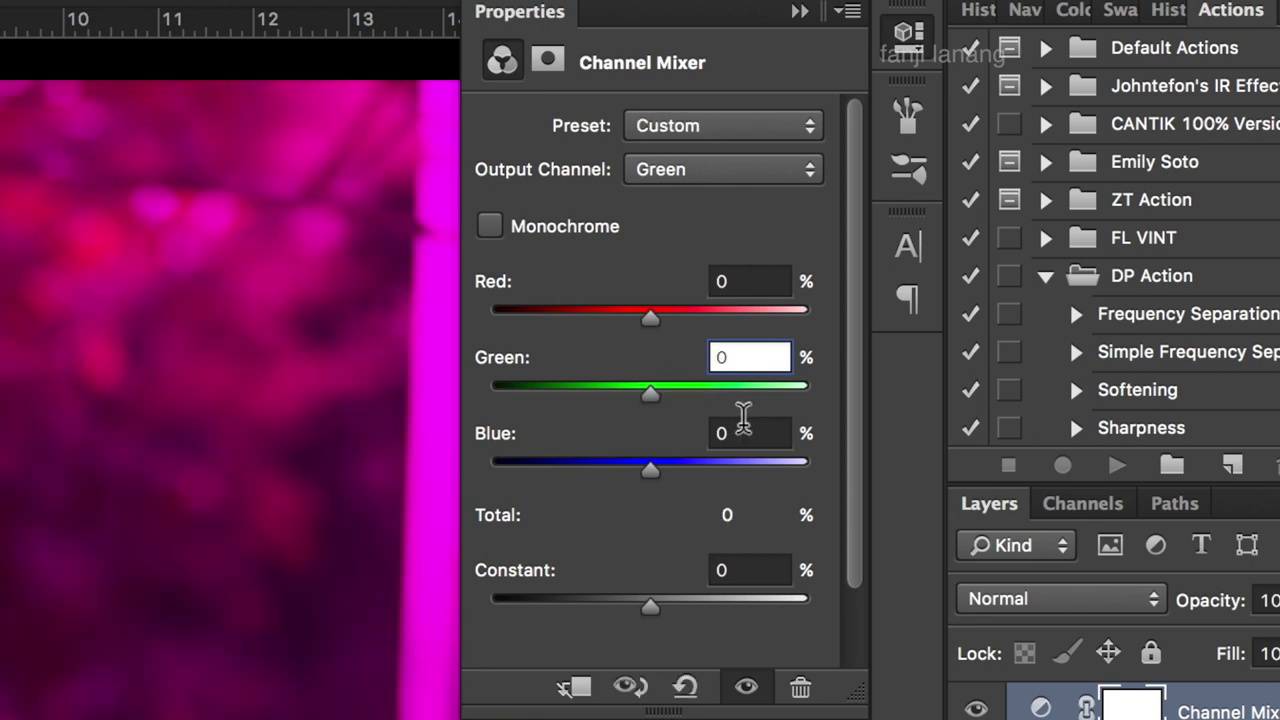
pyautogui.moveTo(740, 433); pyautogui.dragTo(663, 440)
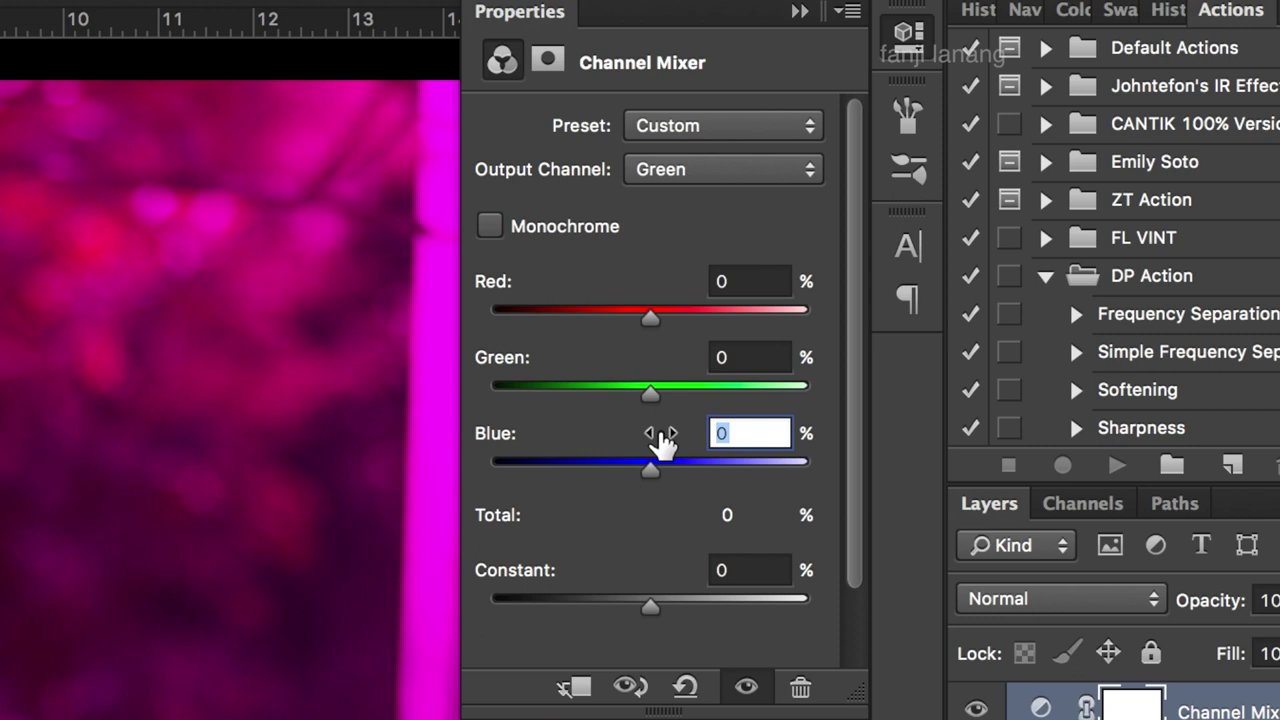
pyautogui.write('100')
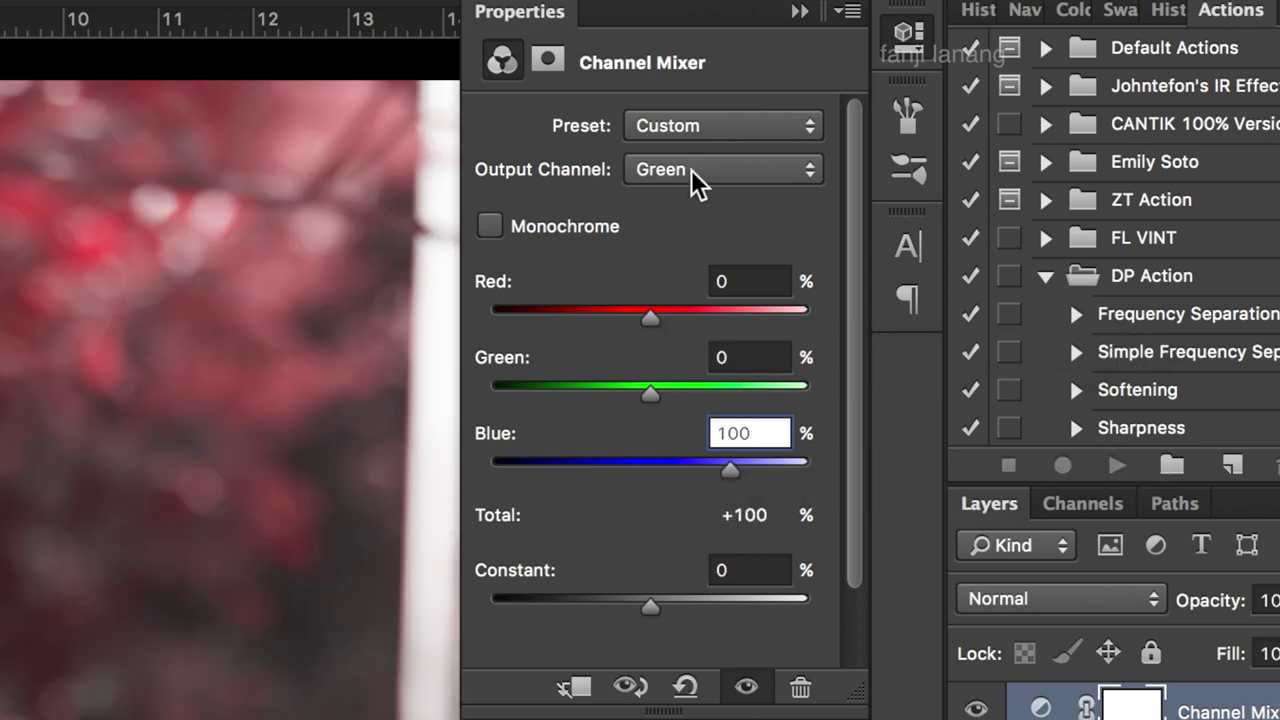
# Set the Channel Mixer's Blue output to Green 100 and Blue 0.
pyautogui.click(691, 169)
pyautogui.click(697, 192)
pyautogui.moveTo(743, 355); pyautogui.dragTo(686, 352)
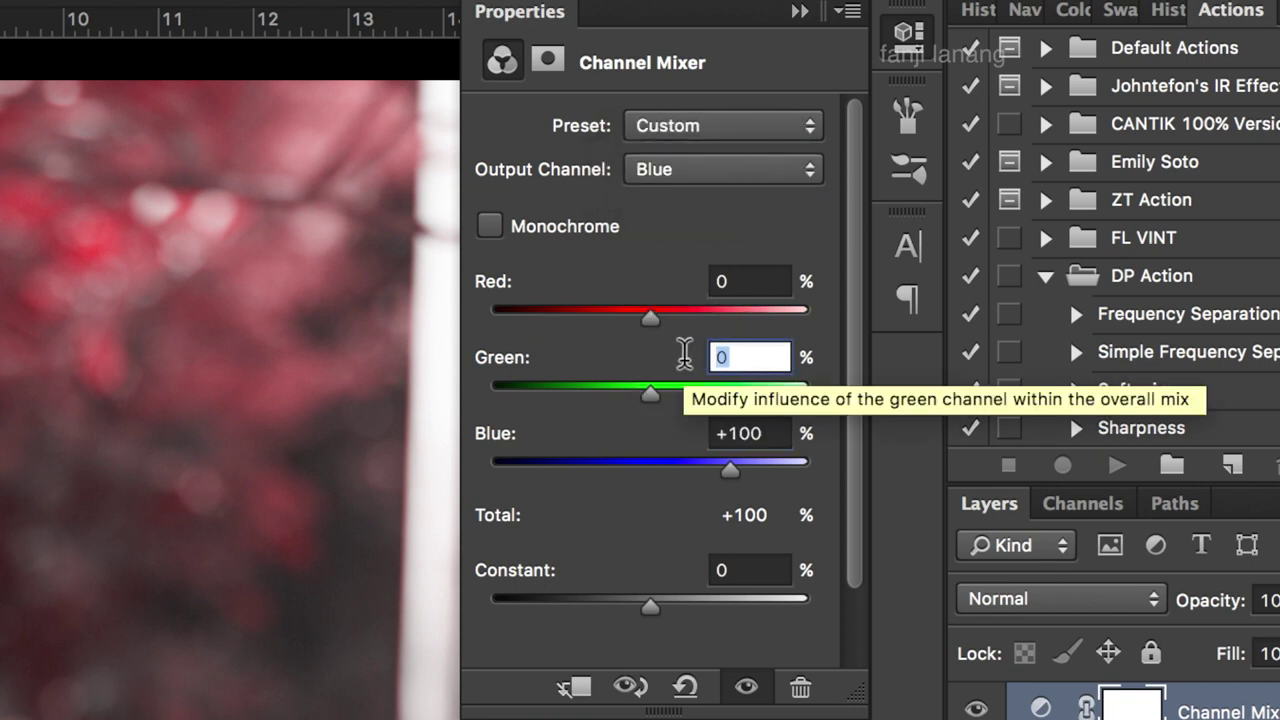
pyautogui.write('1')
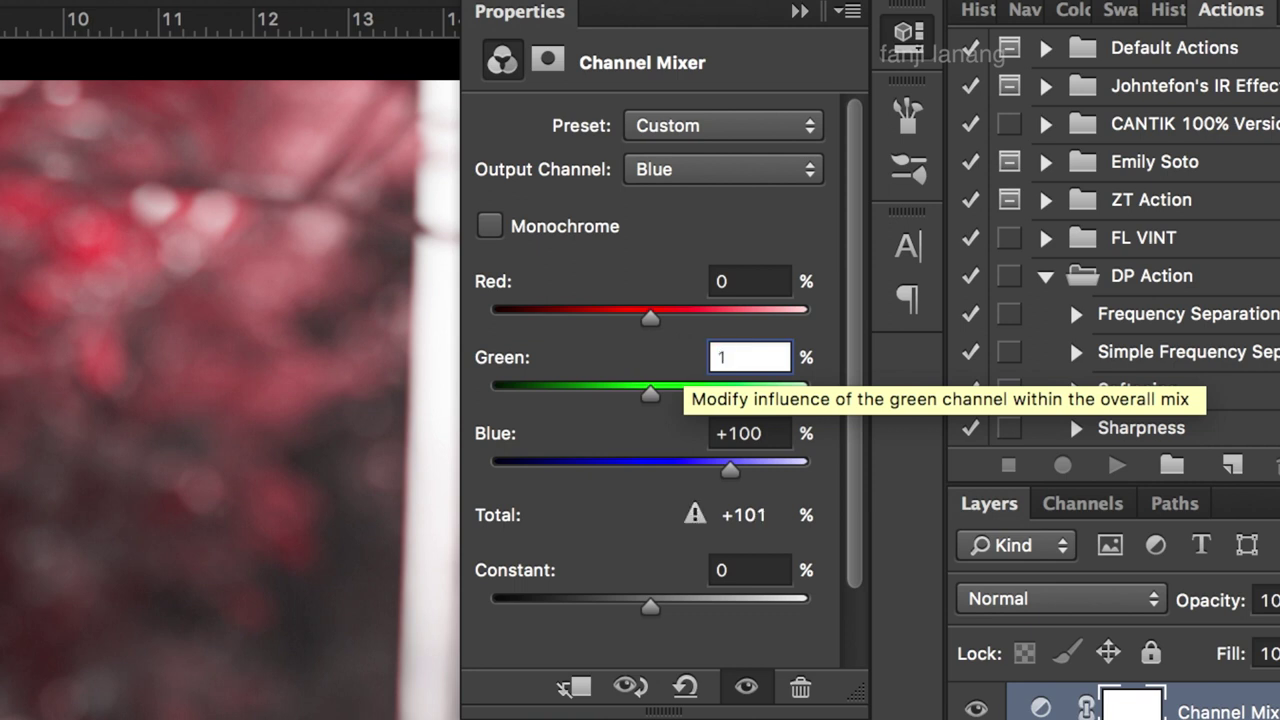
pyautogui.write('00')
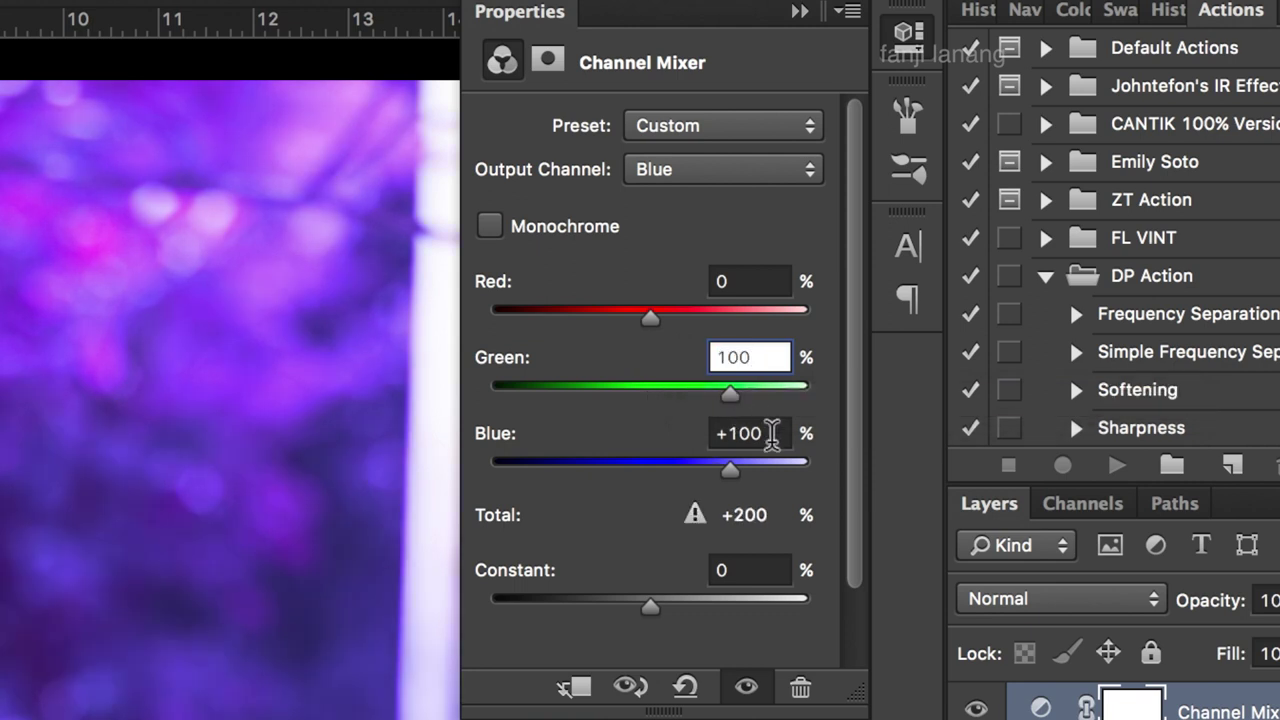
pyautogui.click(771, 433)
pyautogui.write('0')
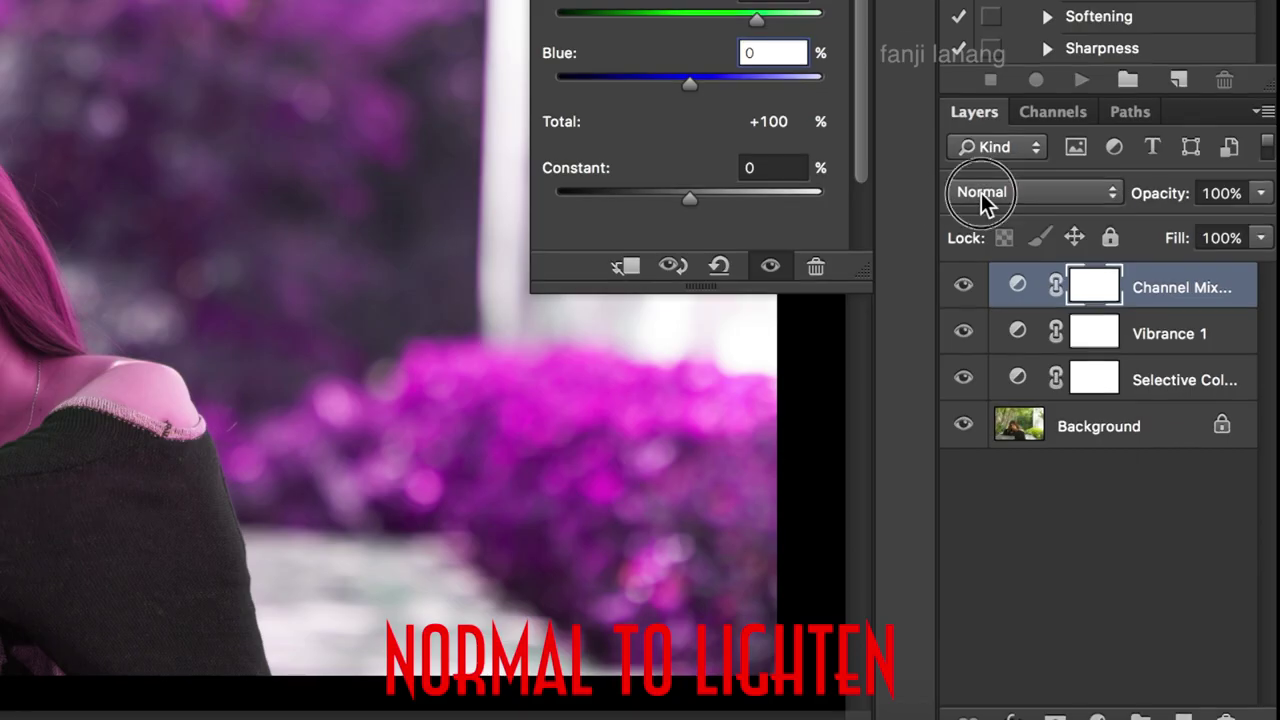
# Blend the Channel Mixer layer in Lighten mode and collapse its properties.
pyautogui.click(981, 192)
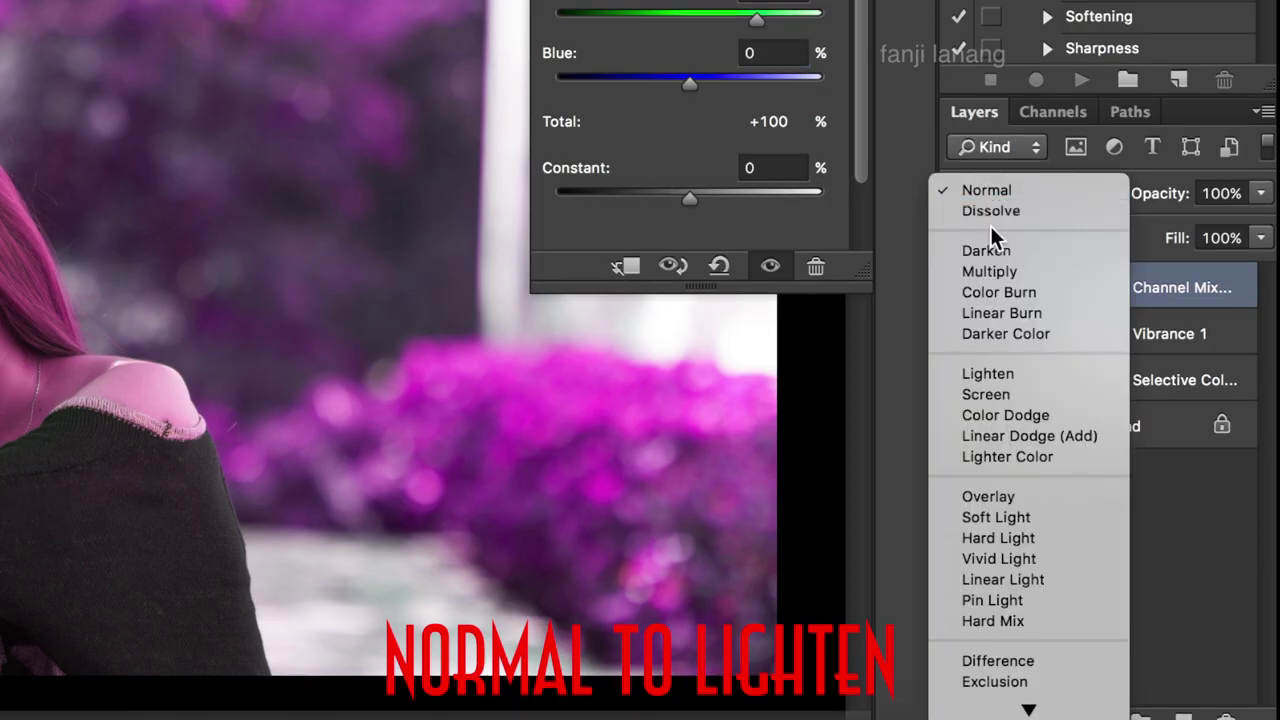
pyautogui.click(1026, 373)
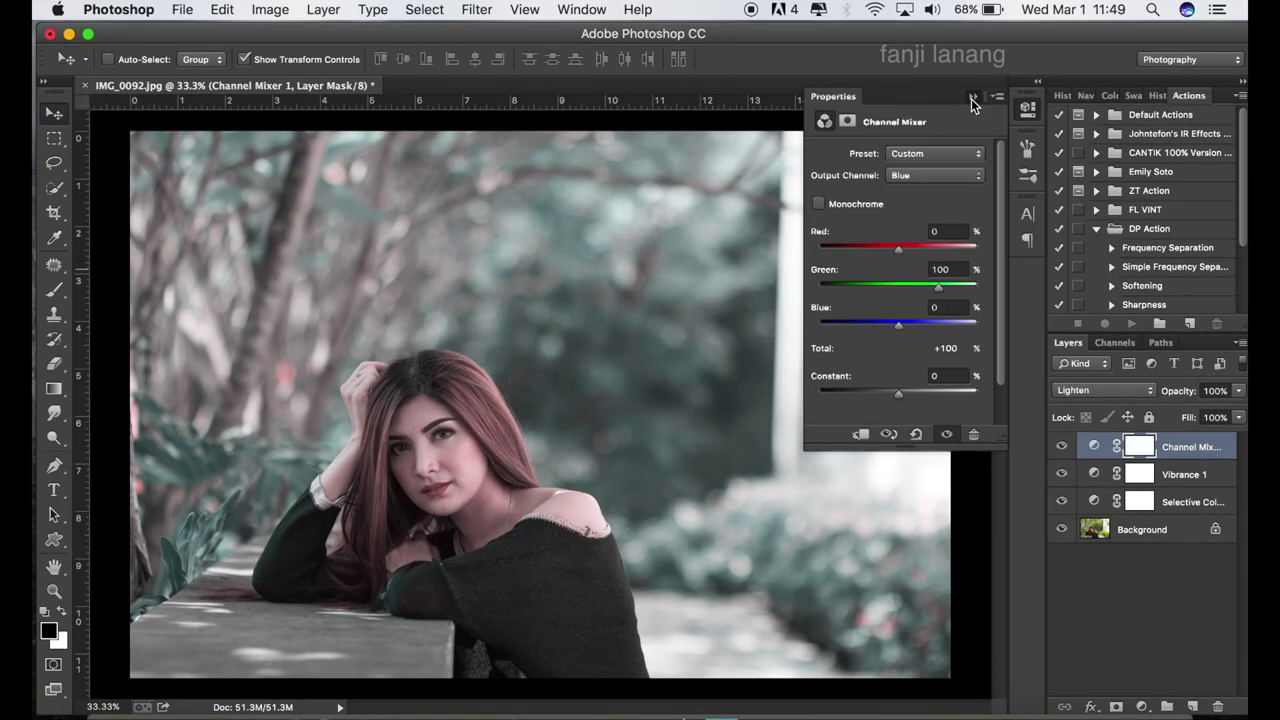
pyautogui.click(971, 99)
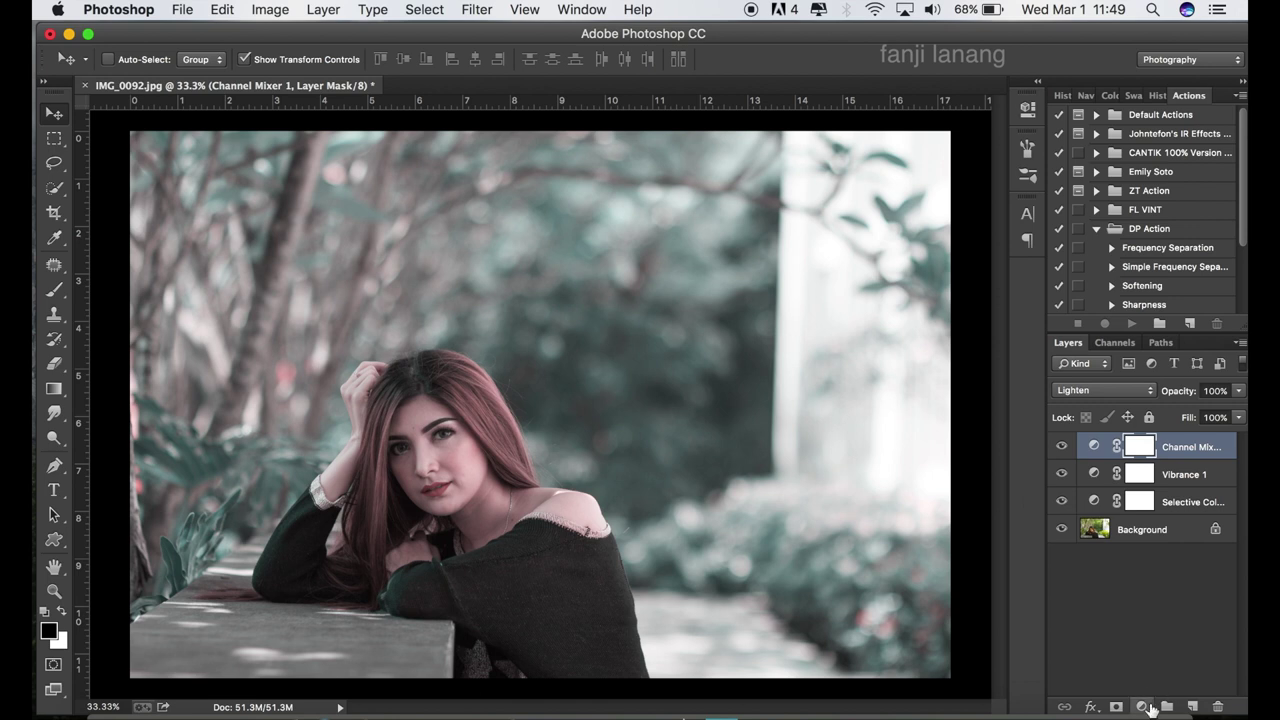
# Add a reversed radial Gradient Fill layer with its centre shifted left.
pyautogui.click(1141, 706)
pyautogui.click(1164, 432)
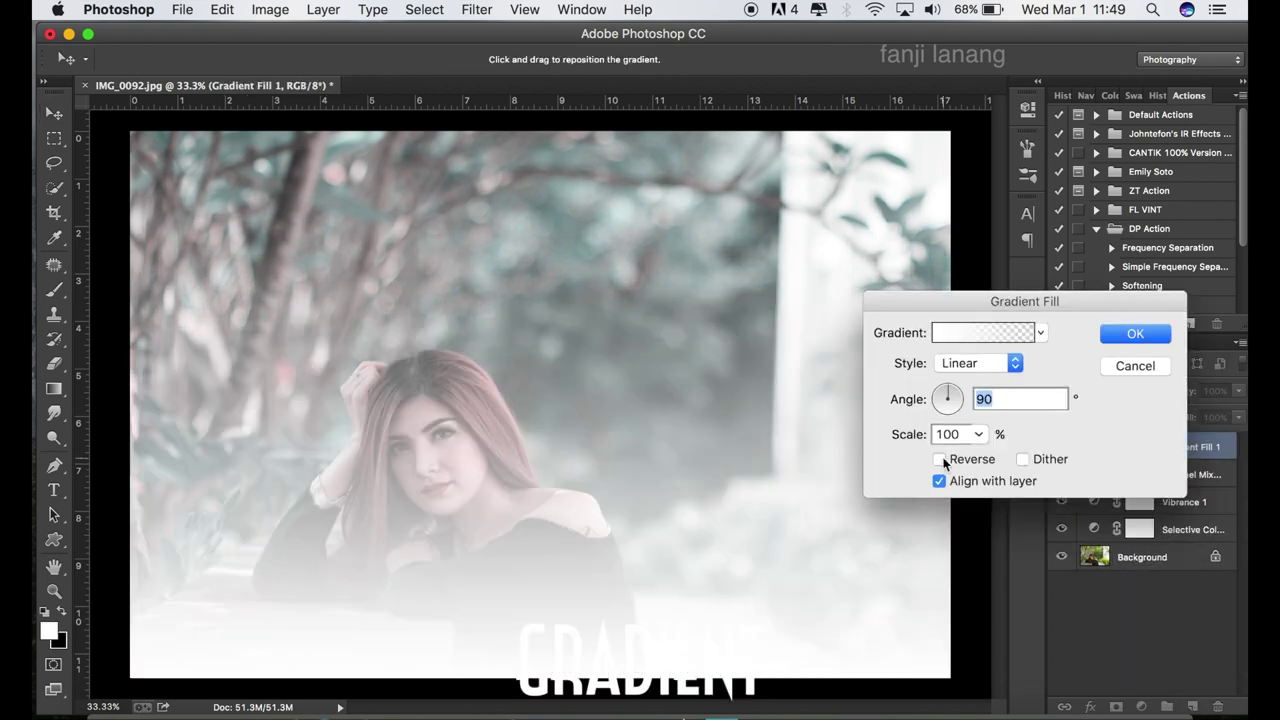
pyautogui.click(951, 458)
pyautogui.click(993, 365)
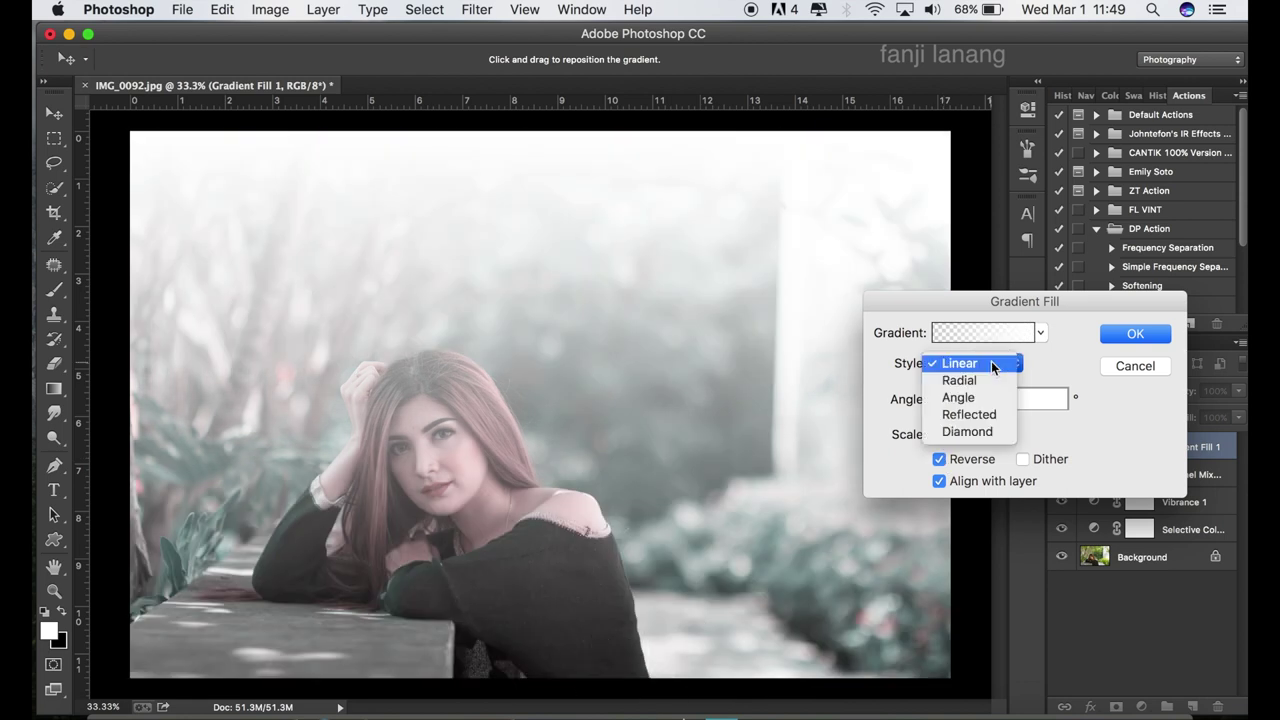
pyautogui.click(955, 378)
pyautogui.click(598, 432)
pyautogui.moveTo(563, 446); pyautogui.dragTo(539, 455)
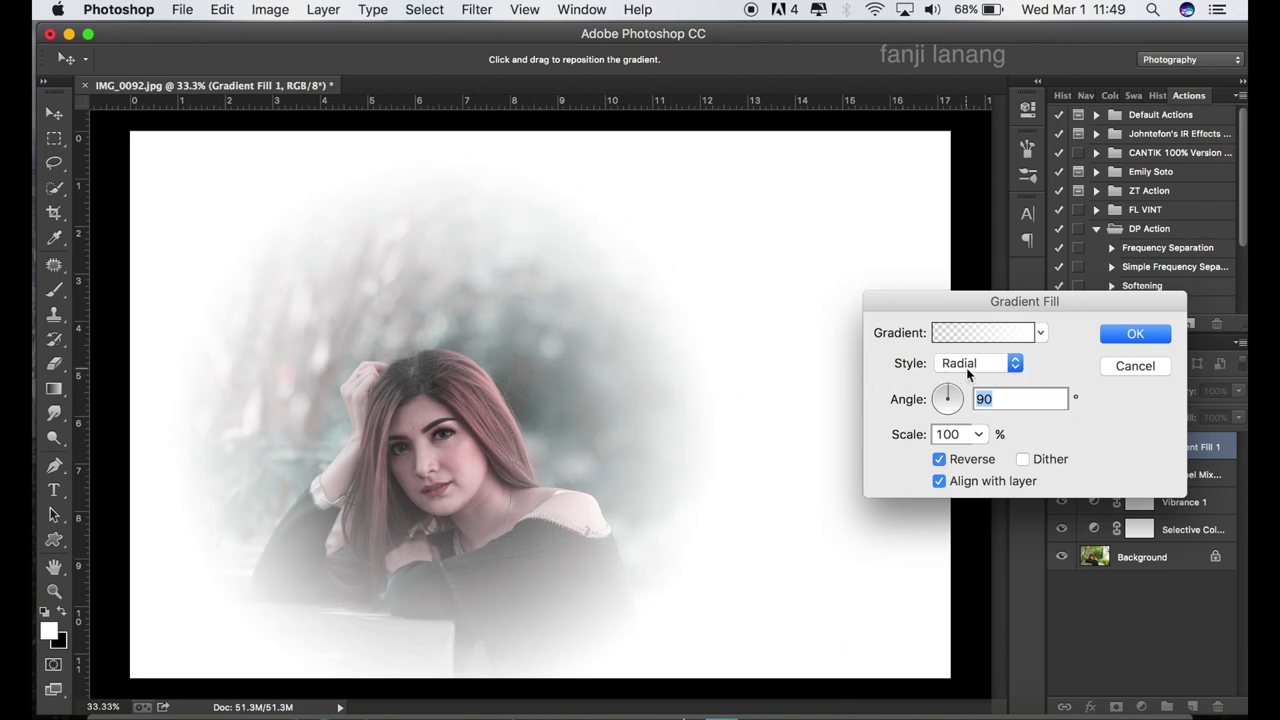
# Set the gradient to 42.71° angle, 200% scale, and the Neutral Density preset.
pyautogui.moveTo(960, 393); pyautogui.dragTo(995, 462)
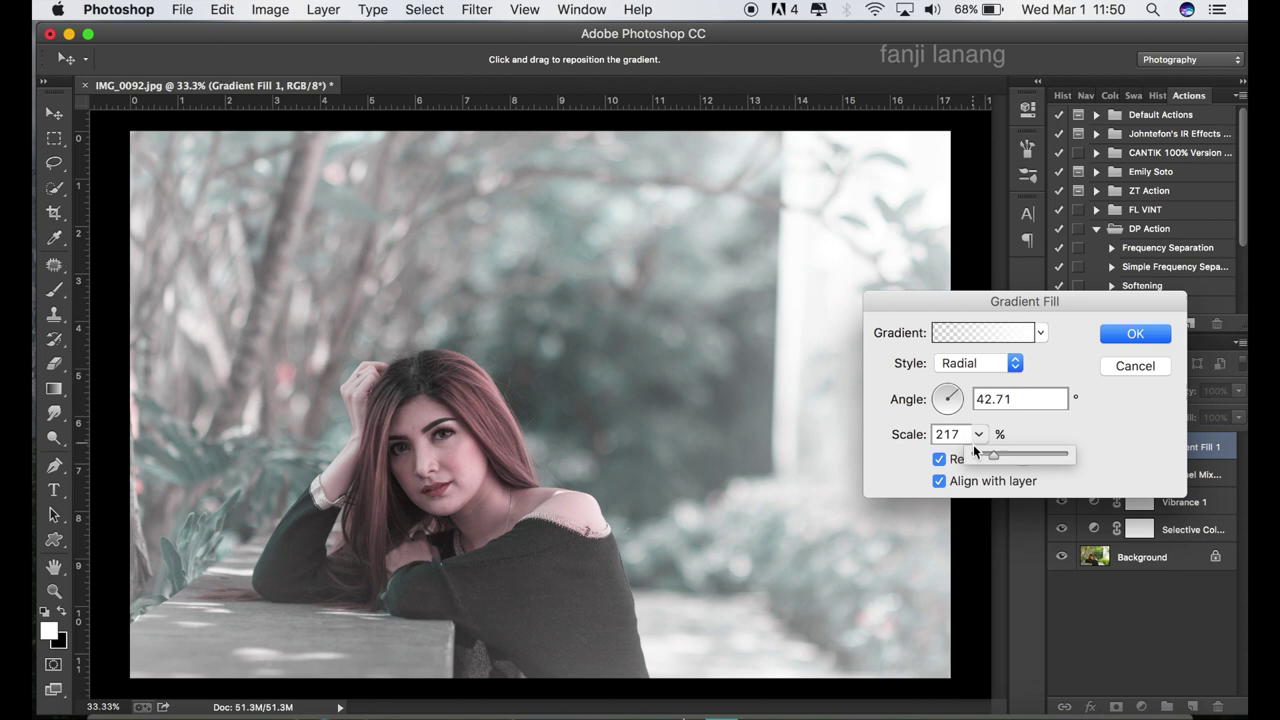
pyautogui.moveTo(990, 459); pyautogui.dragTo(986, 455)
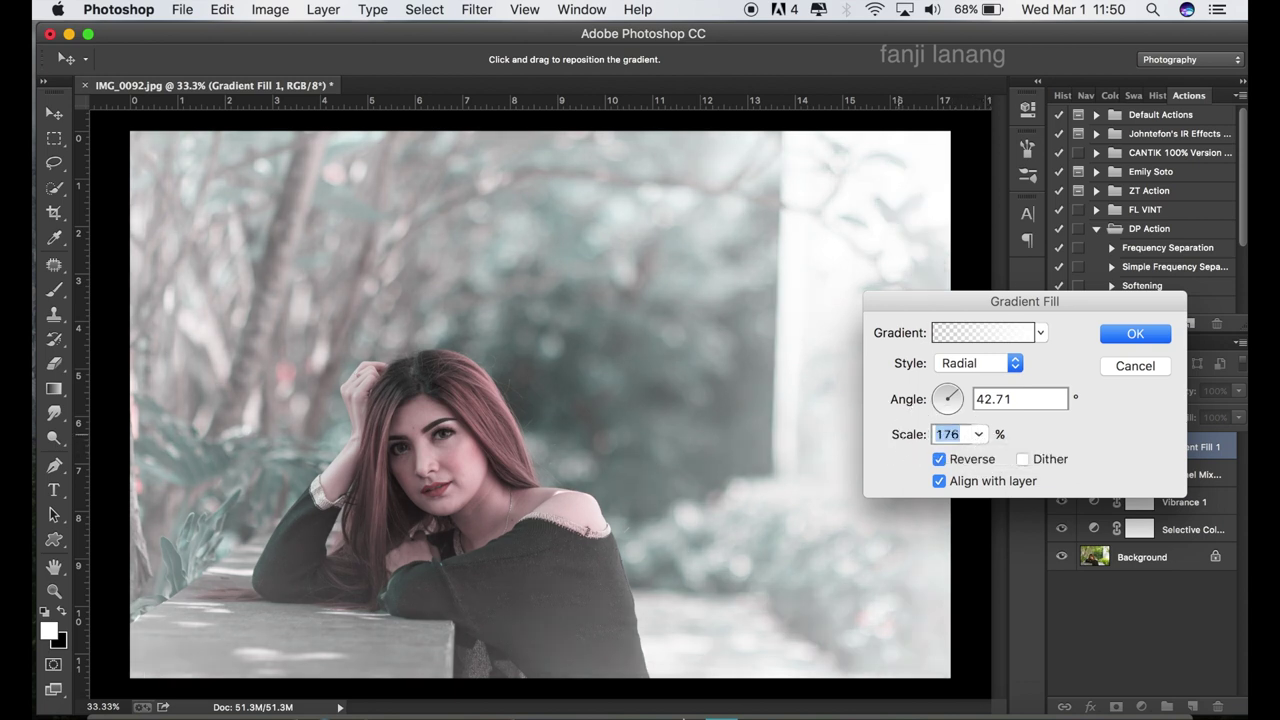
pyautogui.write('200')
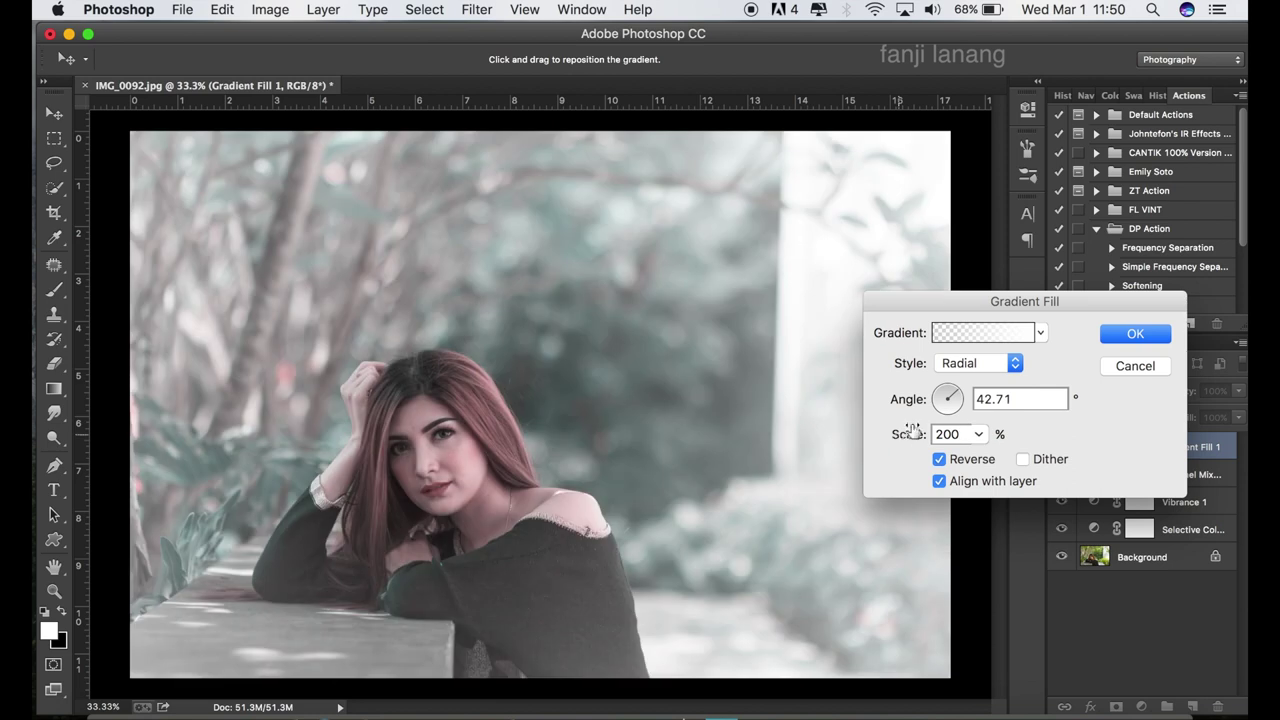
pyautogui.click(990, 331)
pyautogui.click(815, 302)
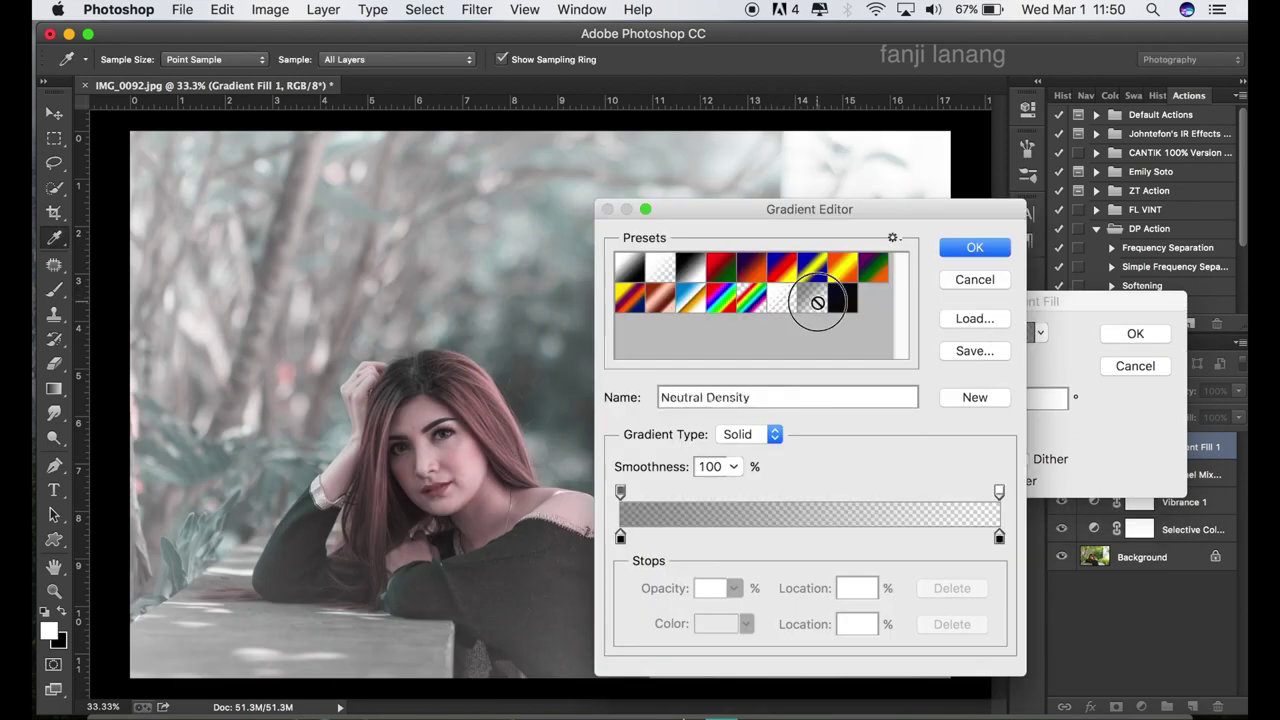
pyautogui.click(970, 248)
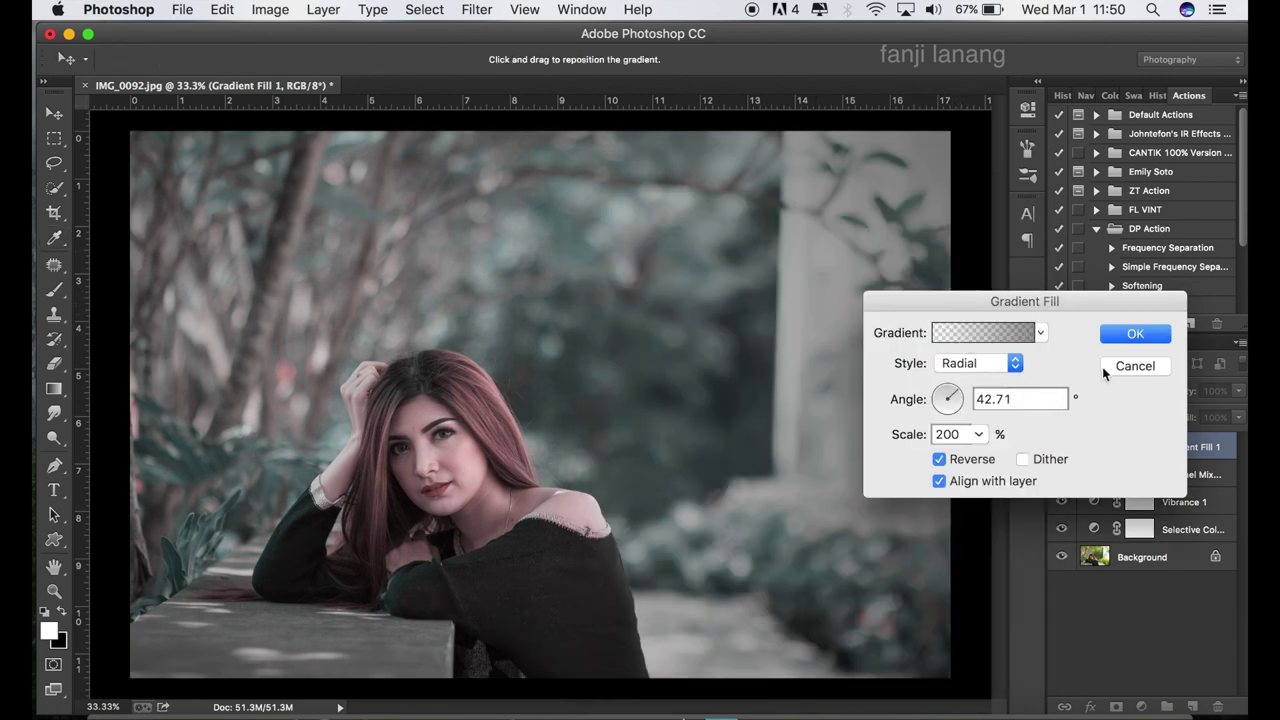
# Commit the Gradient Fill and ready a black brush at 59% opacity on its mask.
pyautogui.click(1133, 335)
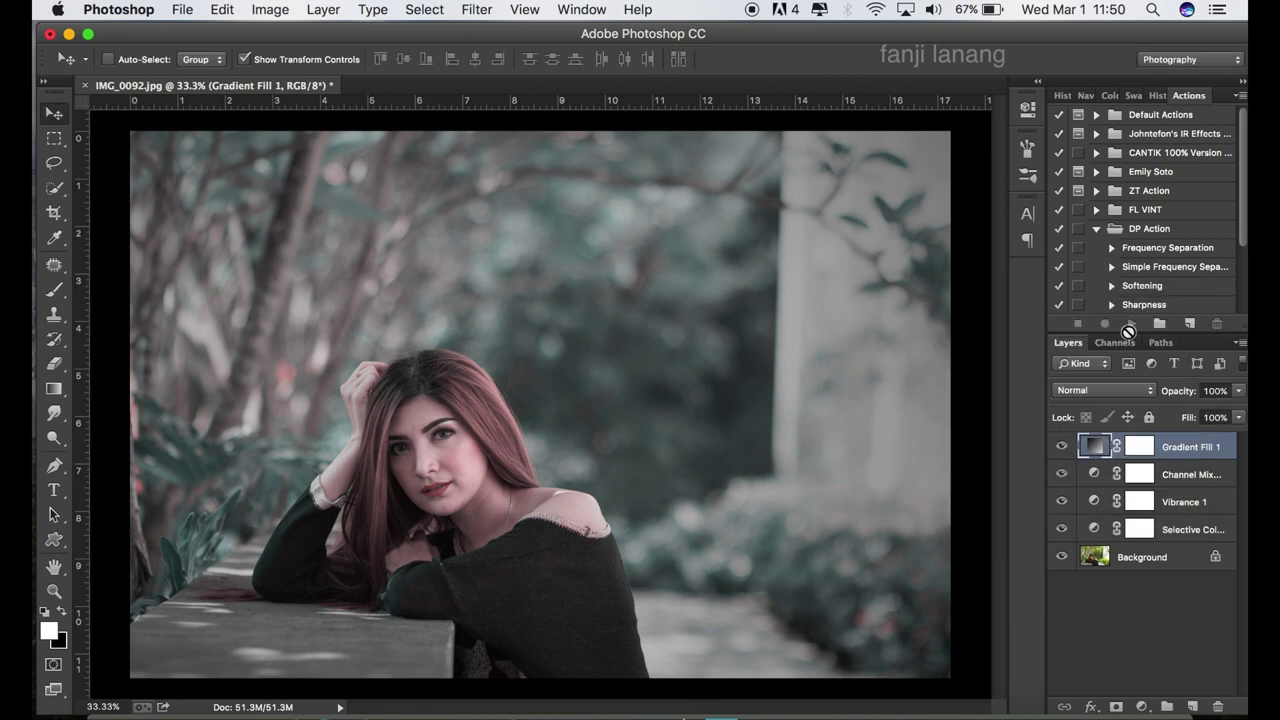
pyautogui.click(1141, 447)
pyautogui.press('x')
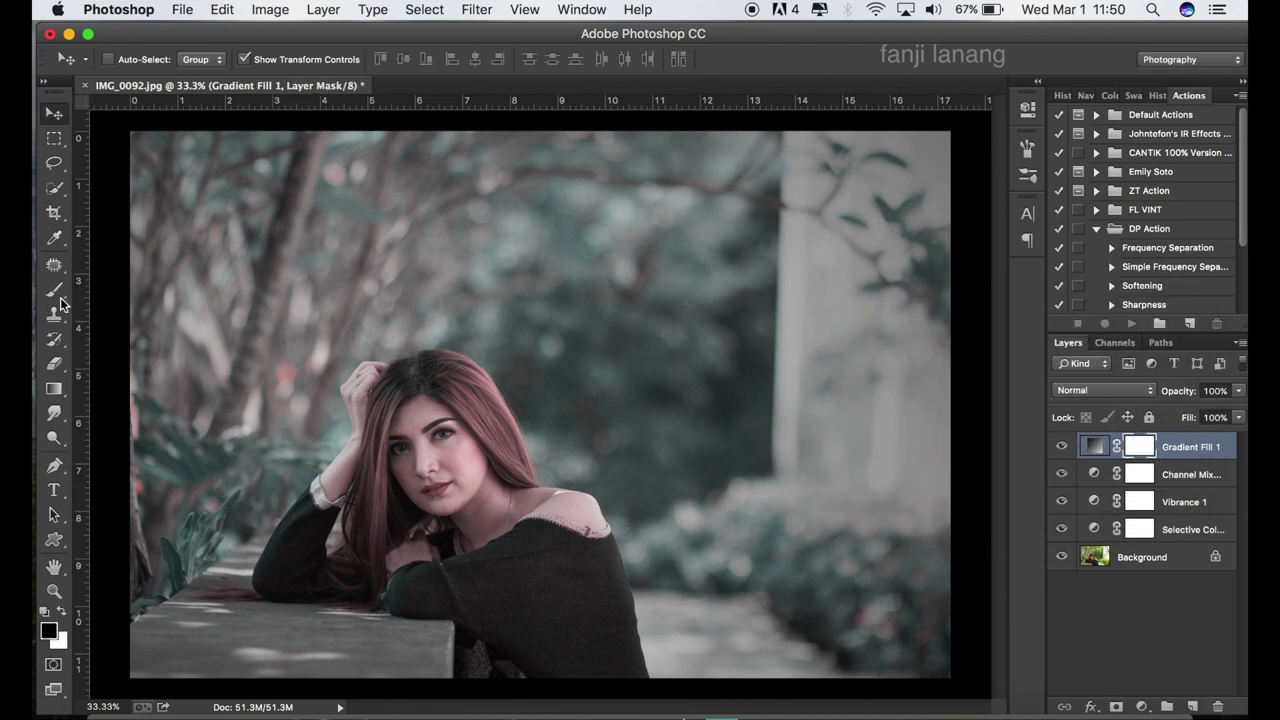
pyautogui.click(54, 289)
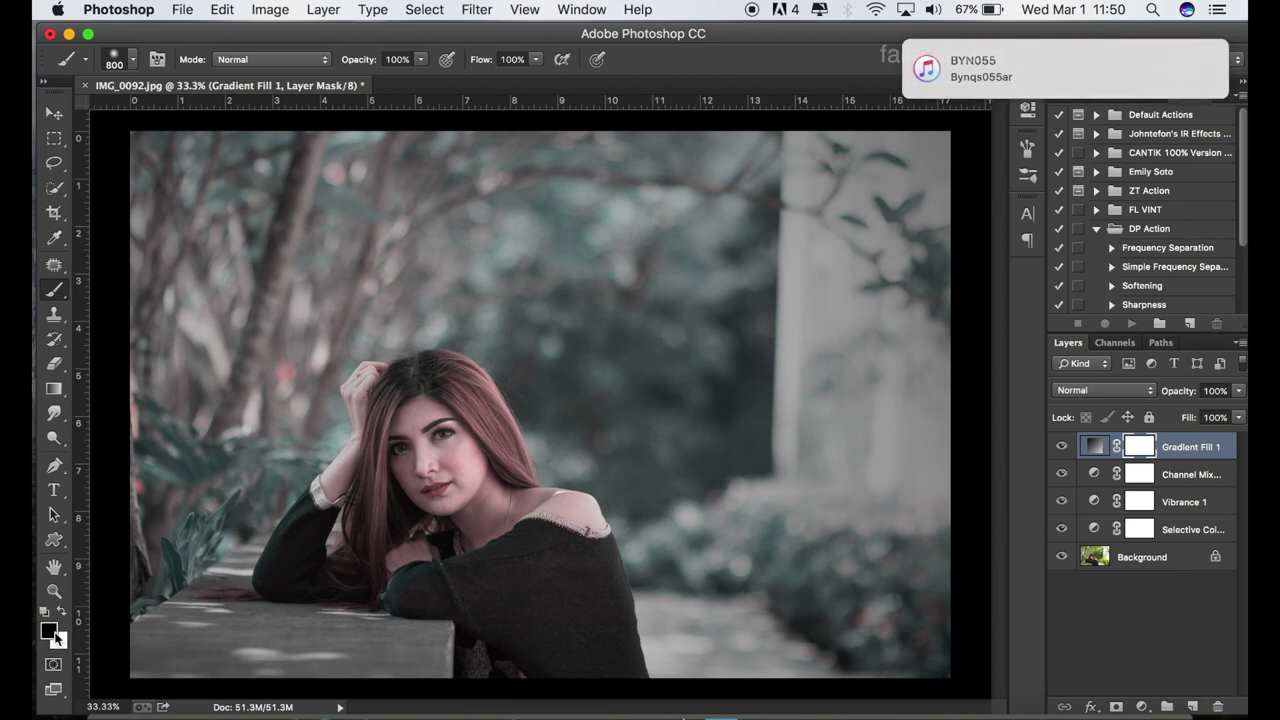
pyautogui.click(420, 60)
pyautogui.click(386, 78)
# Paint the mask to lift the darkening off the face, hair and shoulder.
pyautogui.click(430, 505)
pyautogui.moveTo(430, 510)
pyautogui.mouseDown()
pyautogui.moveTo(550, 520)
pyautogui.moveTo(360, 505)
pyautogui.mouseUp()
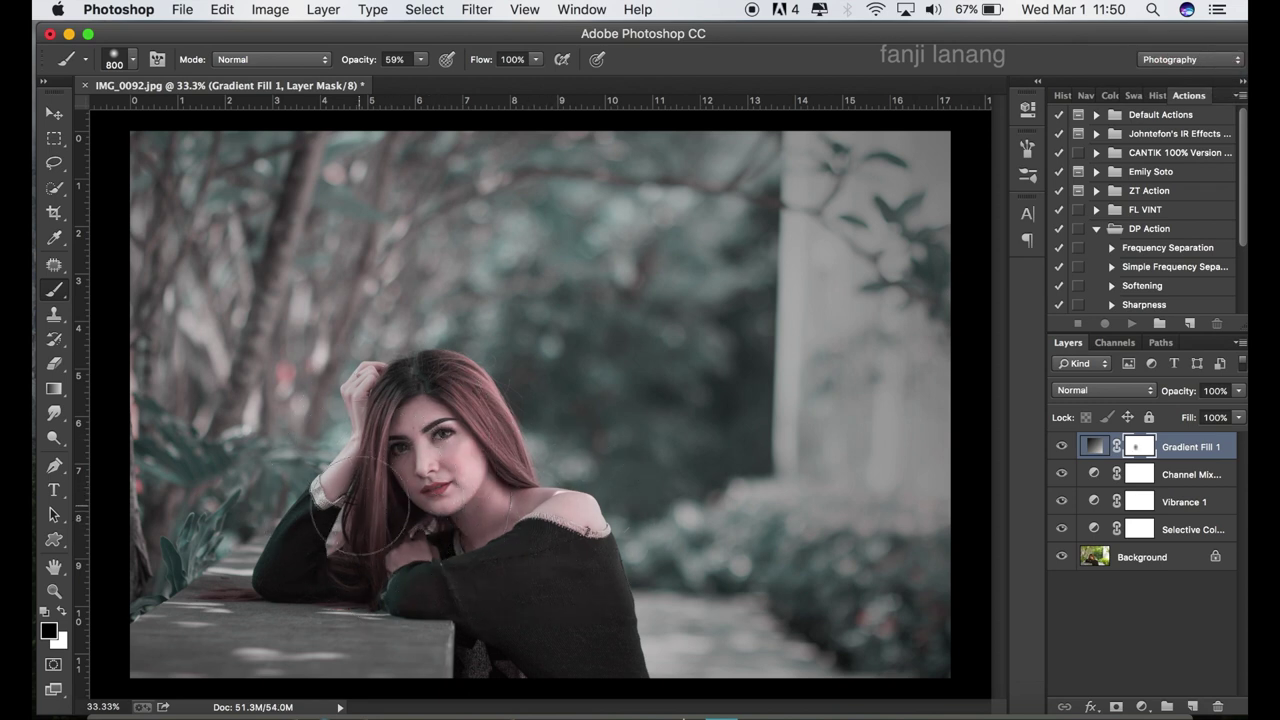
pyautogui.moveTo(528, 457); pyautogui.dragTo(490, 480)
pyautogui.click(1142, 707)
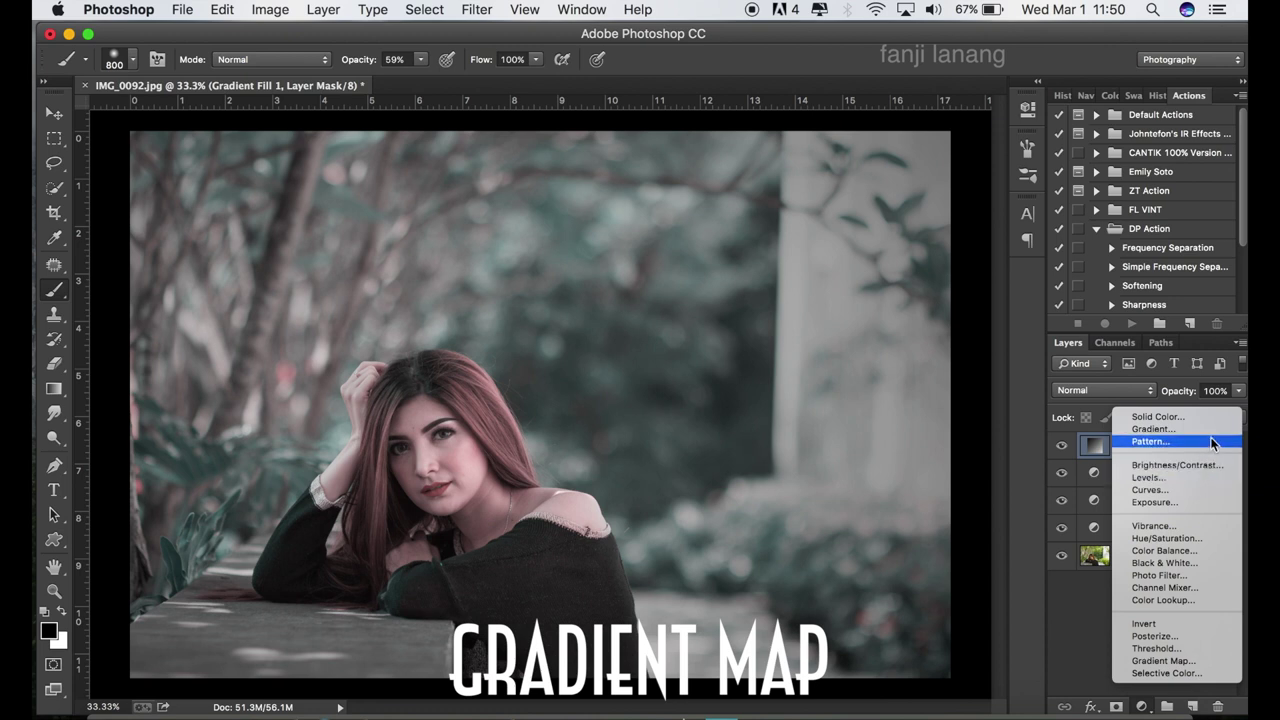
# Add Gradient Map 1 with Reverse ticked, Soft Light blending and 70% opacity.
pyautogui.click(1165, 661)
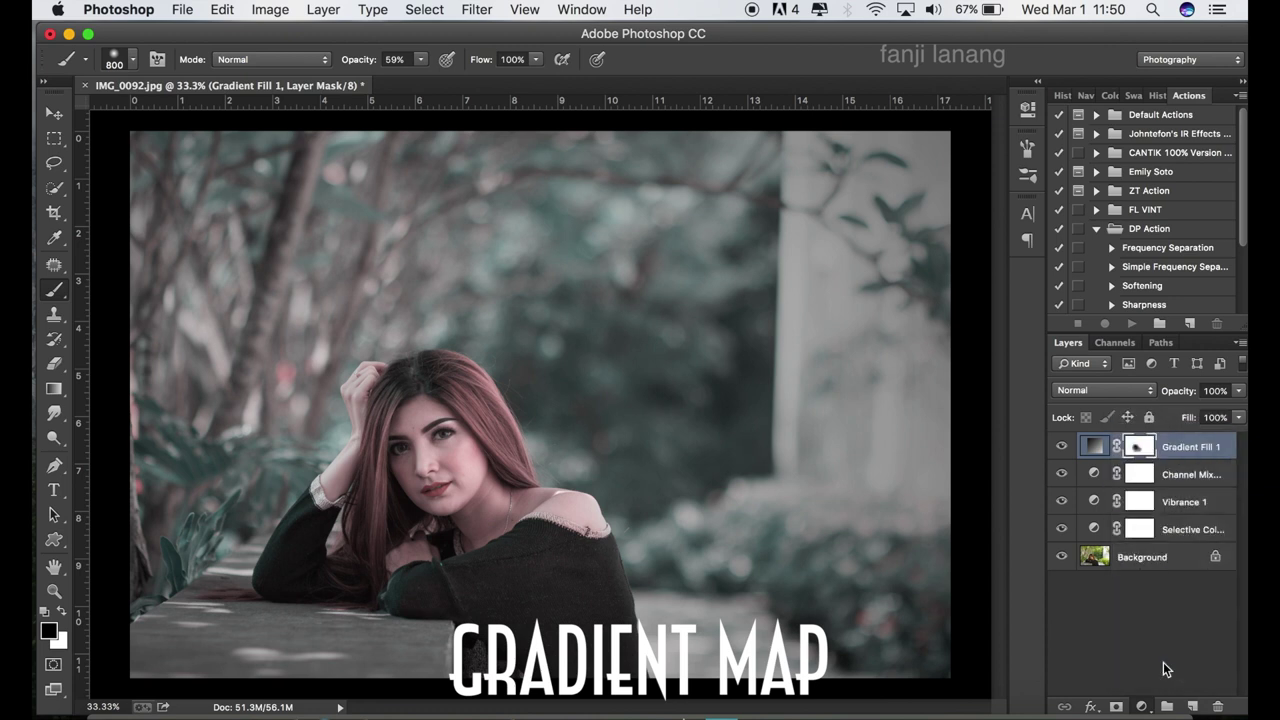
pyautogui.click(820, 204)
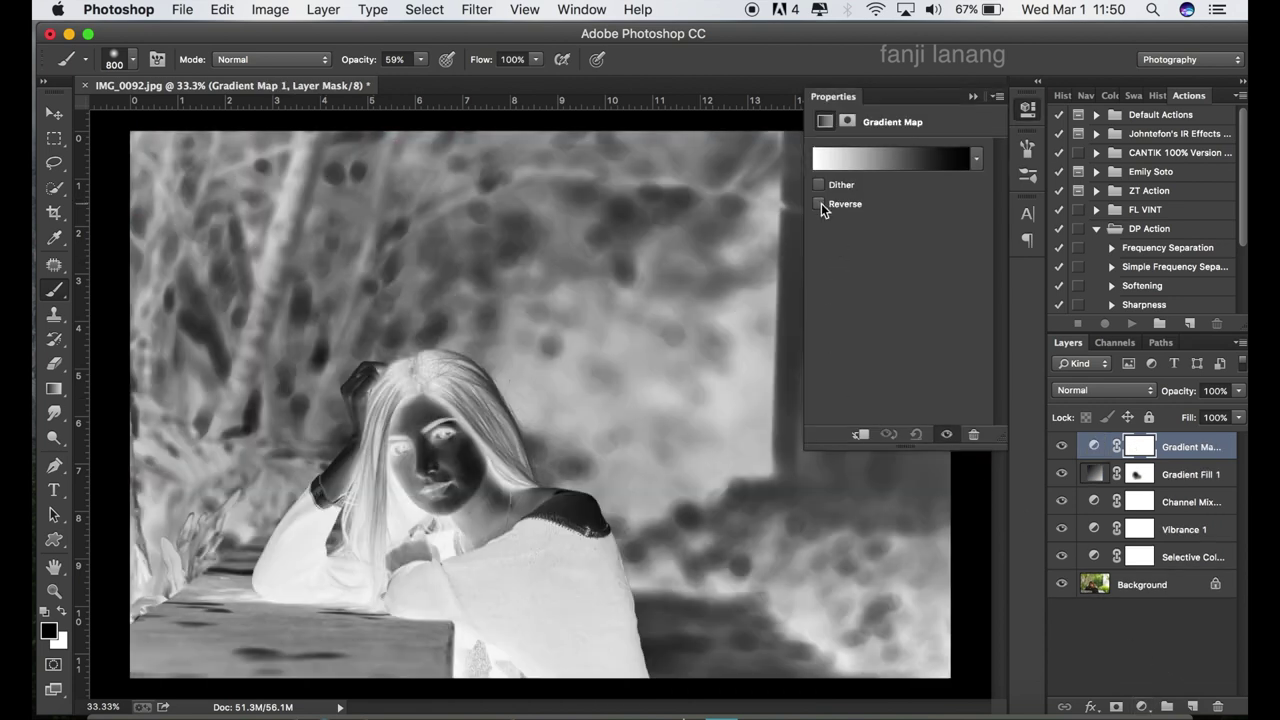
pyautogui.click(821, 203)
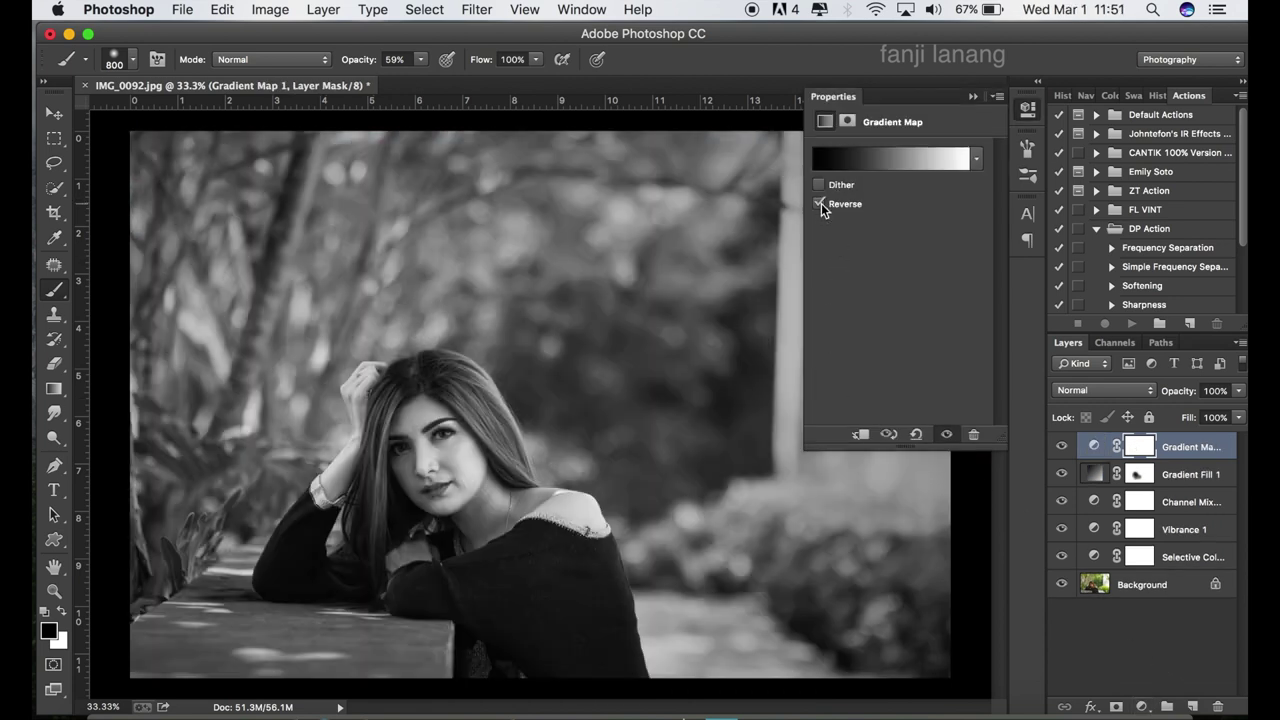
pyautogui.click(1106, 387)
pyautogui.click(1110, 583)
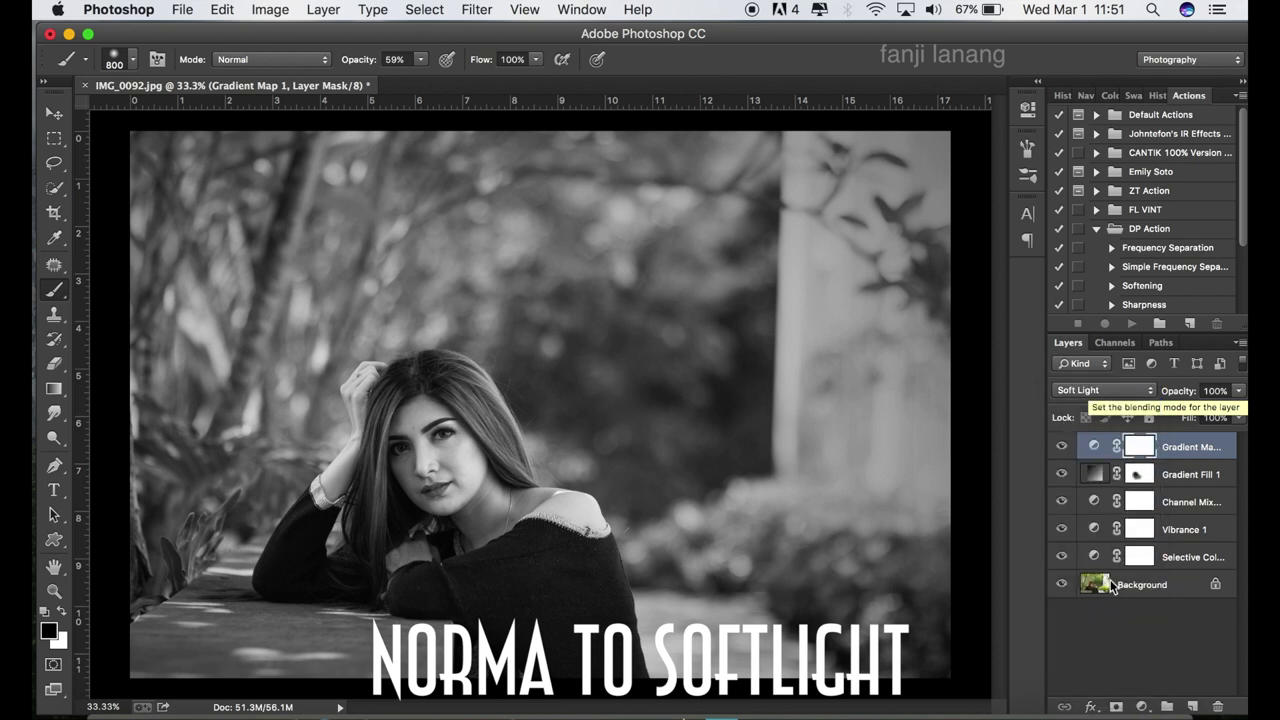
pyautogui.click(1240, 392)
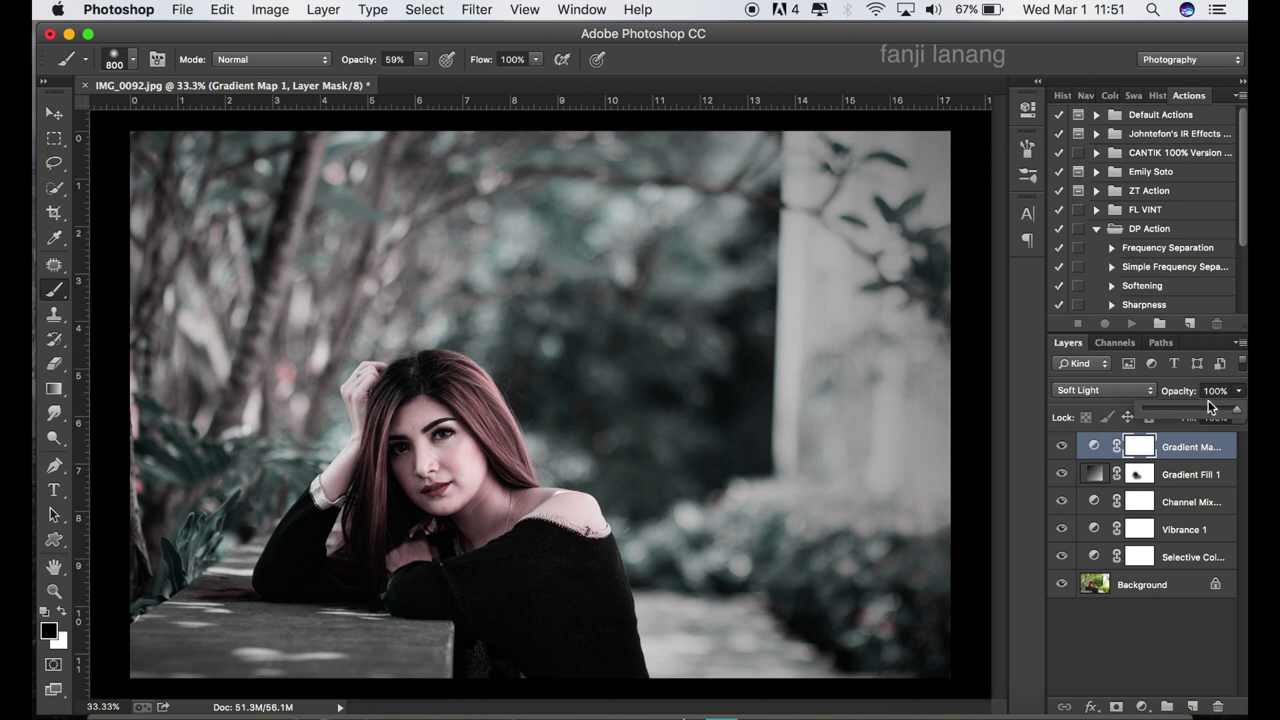
pyautogui.moveTo(1210, 406); pyautogui.dragTo(1211, 416)
pyautogui.click(1143, 708)
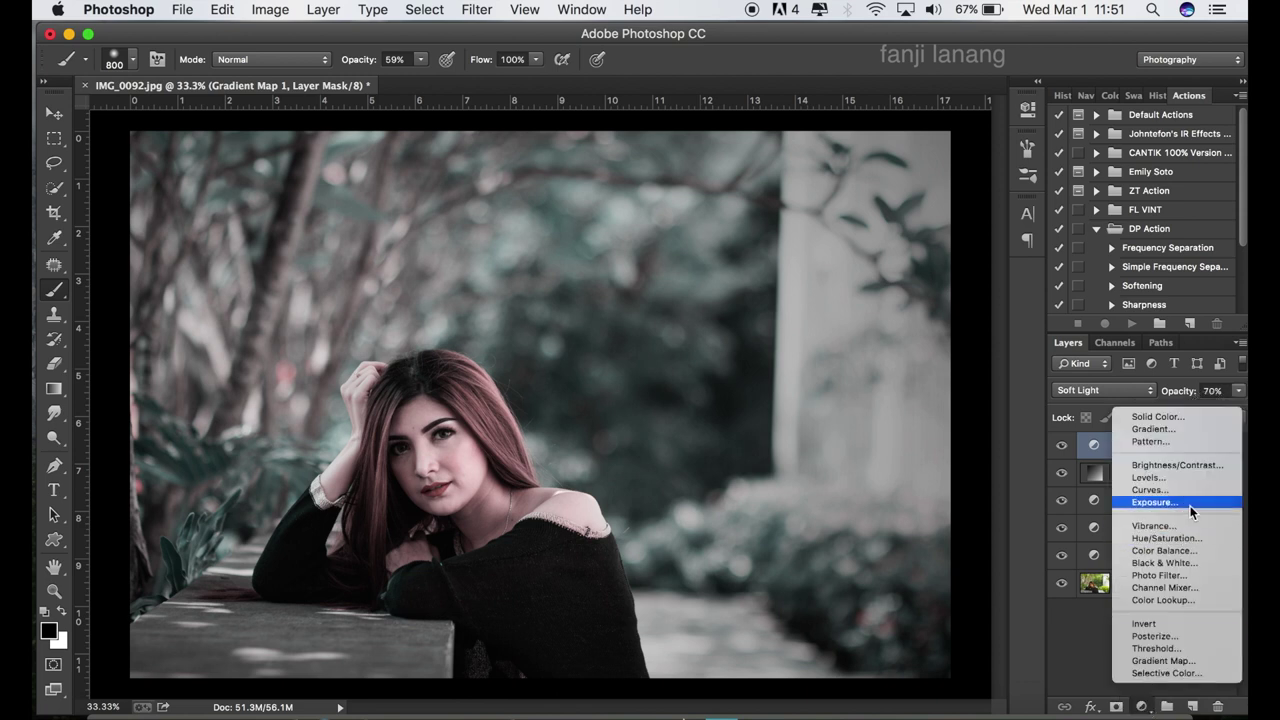
# Add Exposure 1 with Offset about +0.0119 and Gamma Correction 0.80.
pyautogui.click(1160, 503)
pyautogui.click(899, 238)
pyautogui.moveTo(899, 241); pyautogui.dragTo(912, 285)
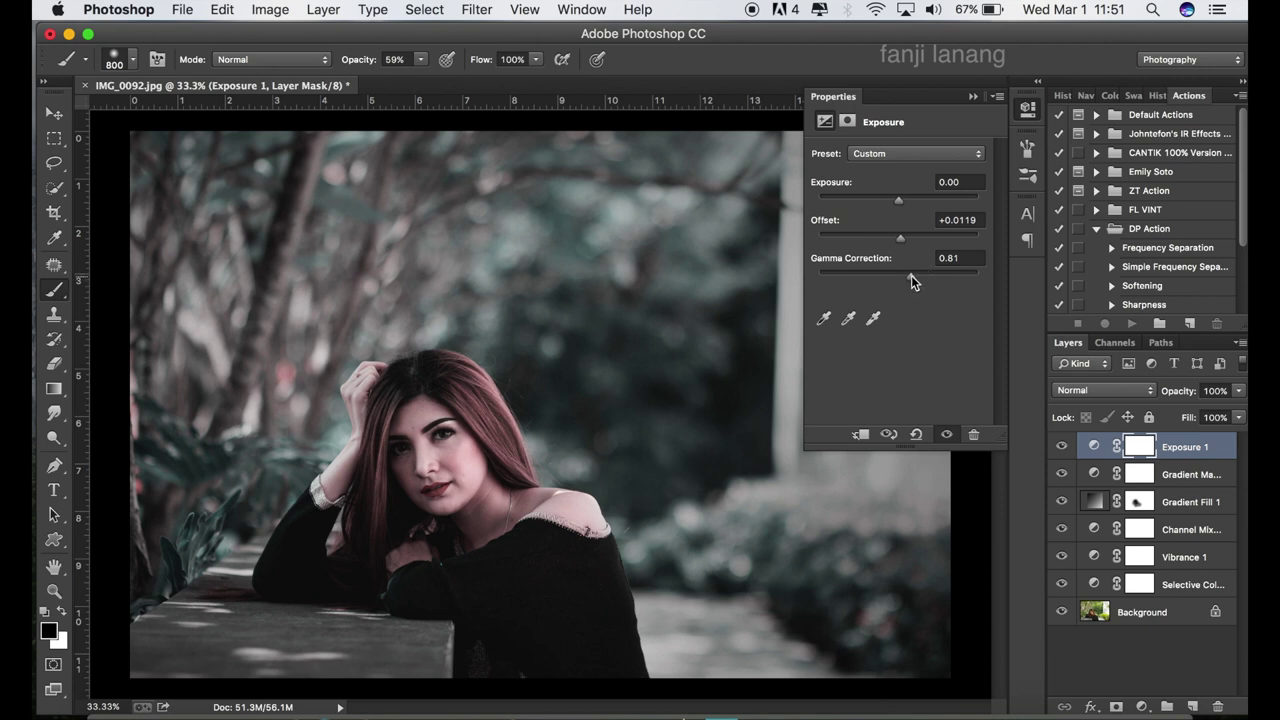
pyautogui.click(962, 258)
pyautogui.click(902, 242)
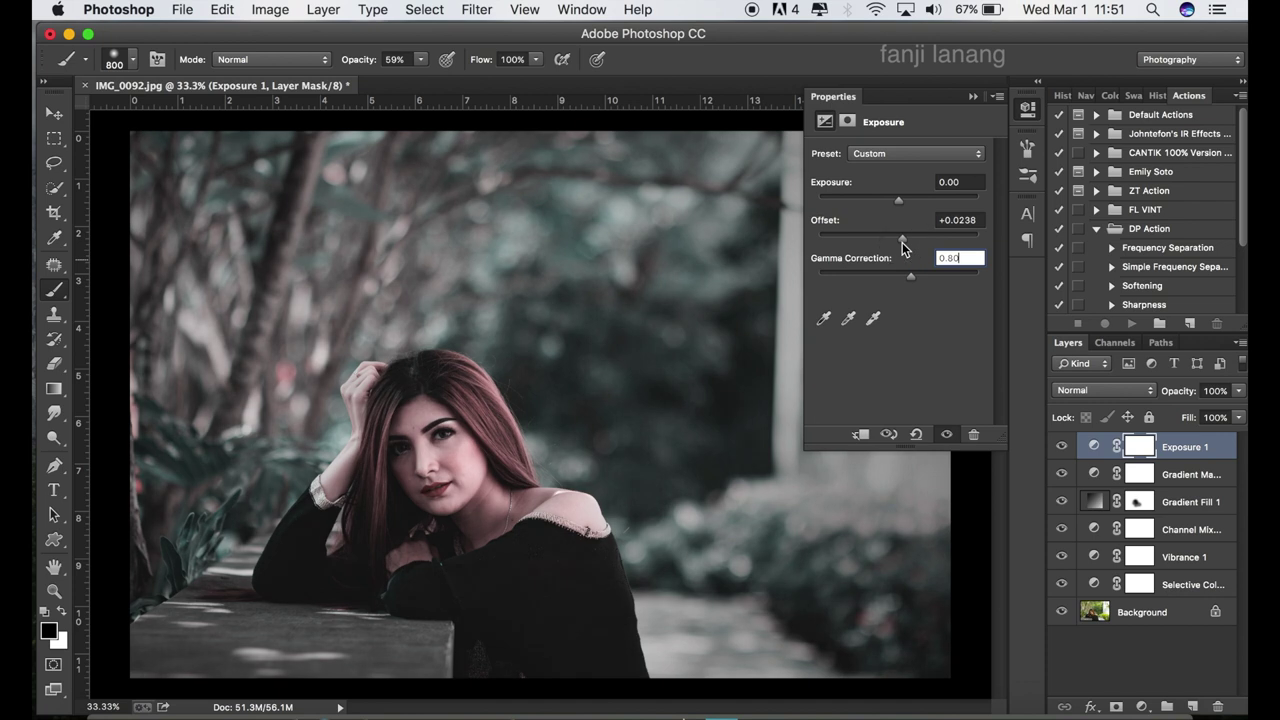
pyautogui.moveTo(902, 246); pyautogui.dragTo(902, 252)
pyautogui.moveTo(902, 252); pyautogui.dragTo(899, 250)
pyautogui.click(973, 100)
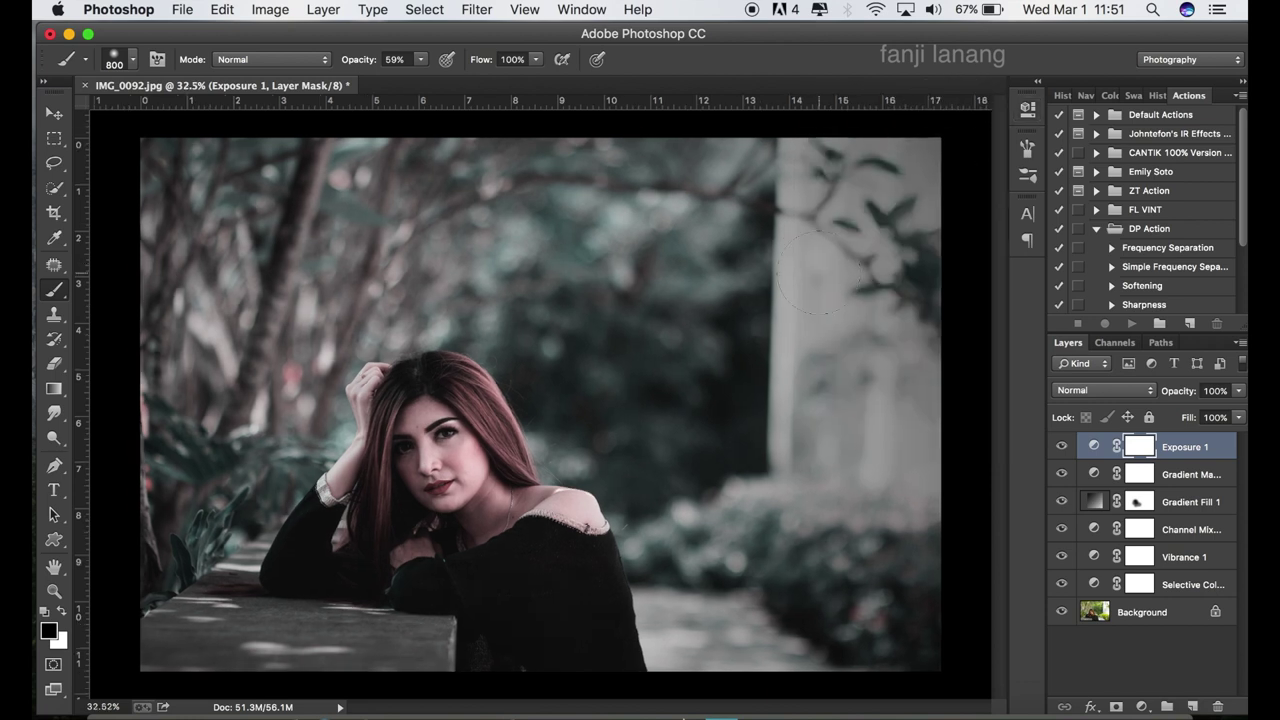
# Scroll the view back and select the Move tool.
pyautogui.scroll(-3, 820, 272)
pyautogui.scroll(1, 818, 283)
pyautogui.scroll(1, 816, 280)
pyautogui.scroll(1, 814, 276)
pyautogui.scroll(1, 812, 272)
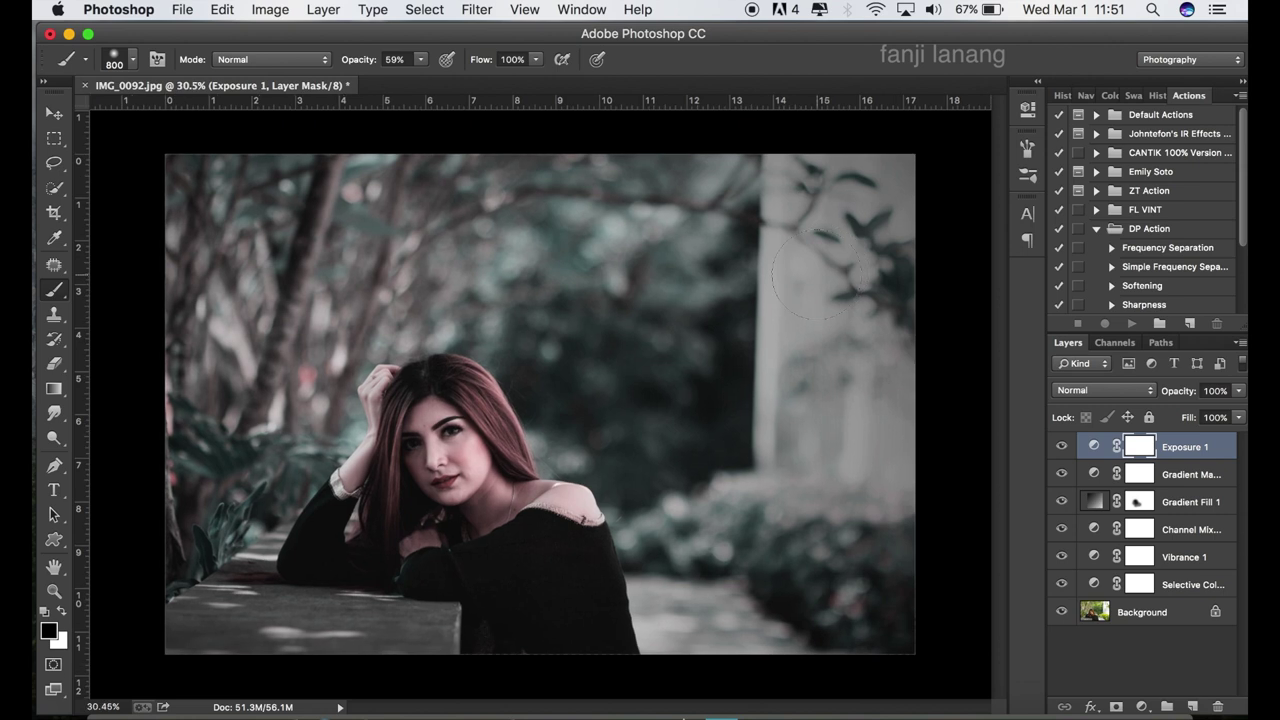
pyautogui.click(54, 113)
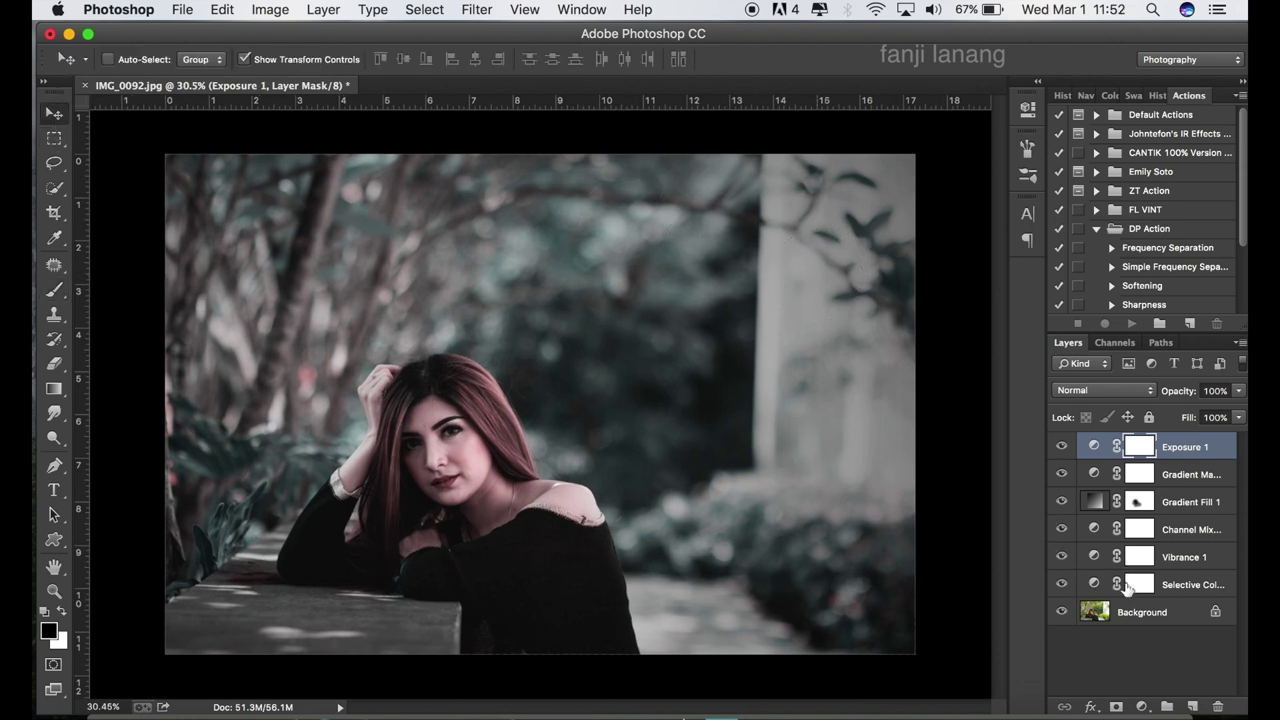
# Add a new empty layer and load the circular logo brush preset with white as the painting colour.
pyautogui.click(1191, 706)
pyautogui.press('x')
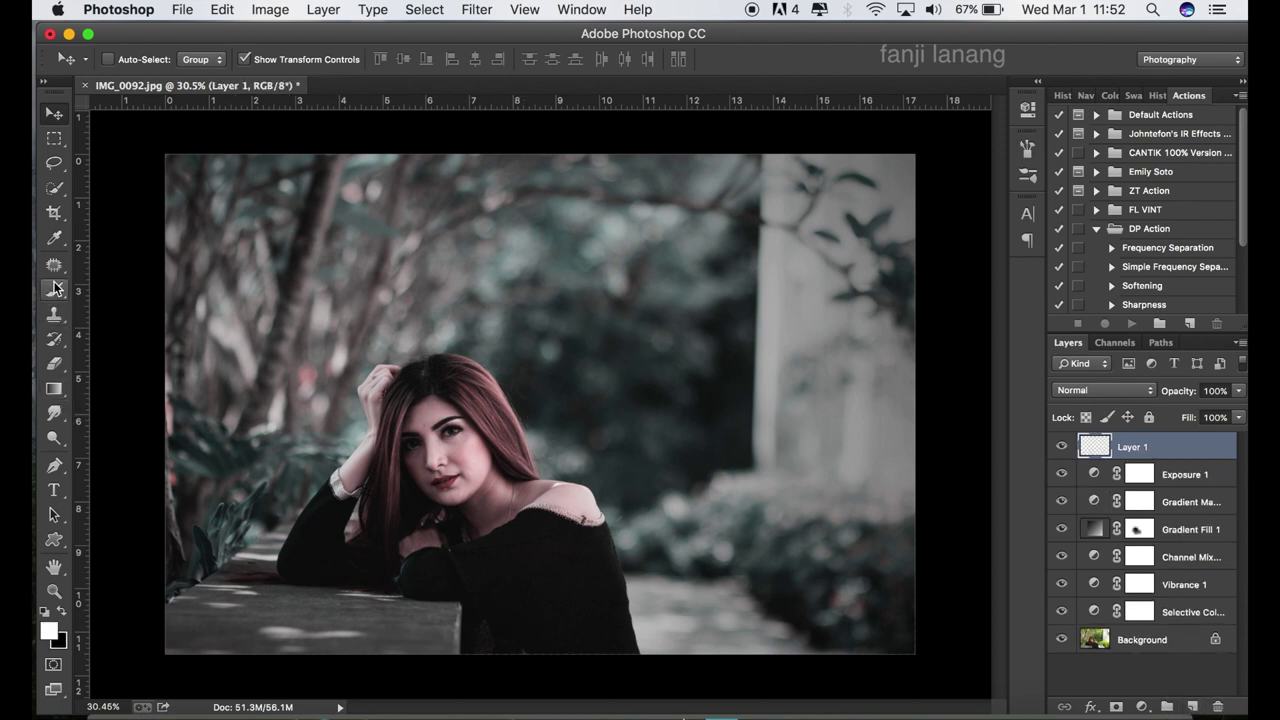
pyautogui.click(54, 290)
pyautogui.click(133, 60)
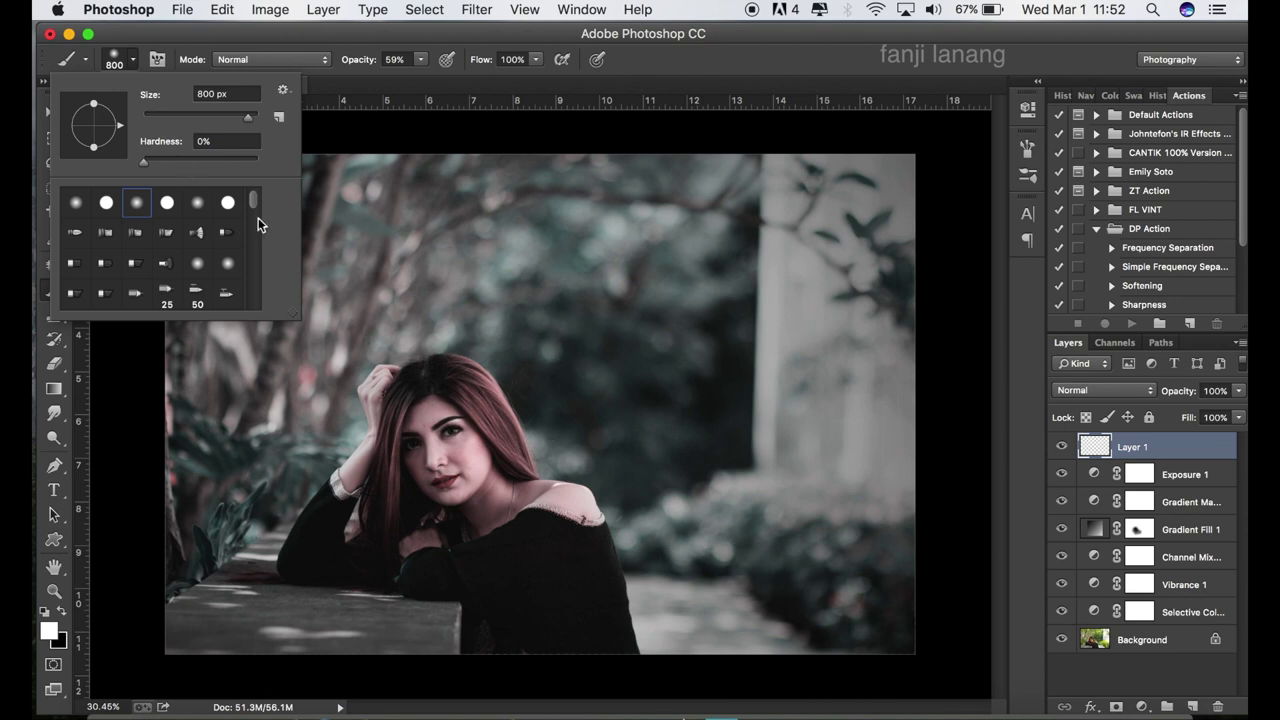
pyautogui.moveTo(256, 224); pyautogui.dragTo(251, 251)
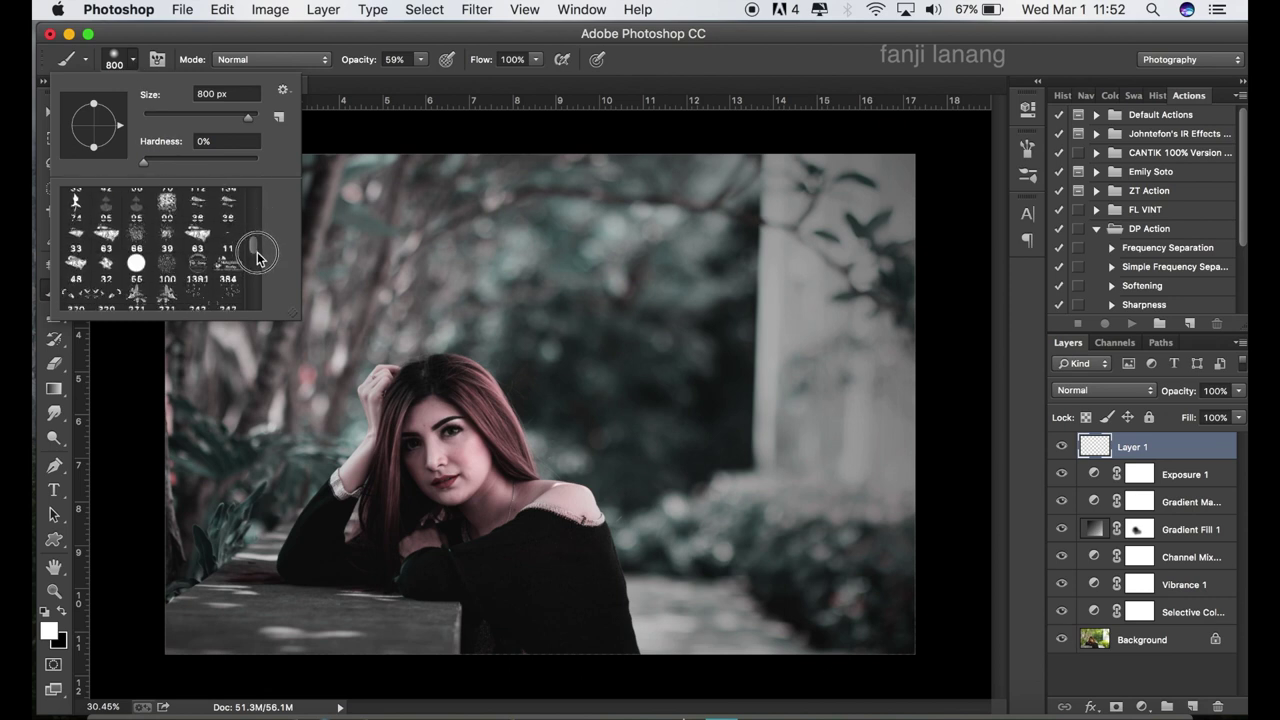
pyautogui.click(200, 262)
# Stamp the white logo at 100% opacity and size 500 near the photo's lower right corner.
pyautogui.click(748, 56)
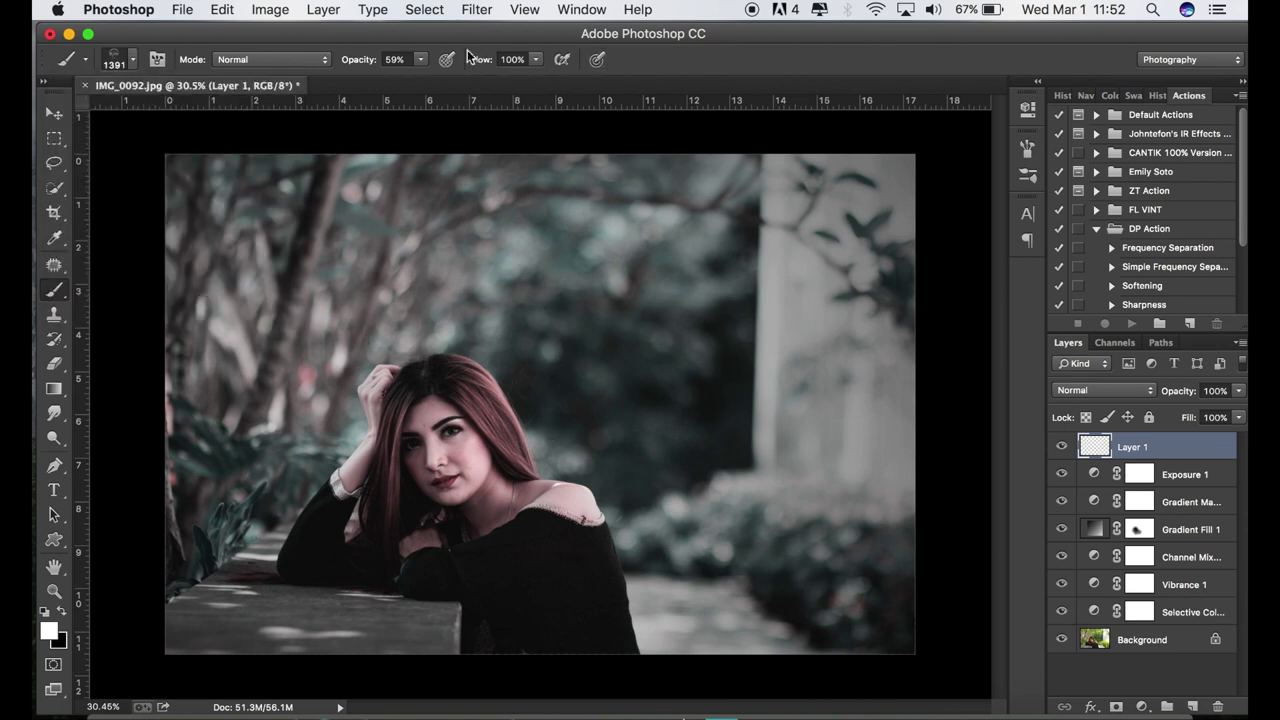
pyautogui.moveTo(436, 80); pyautogui.dragTo(466, 80)
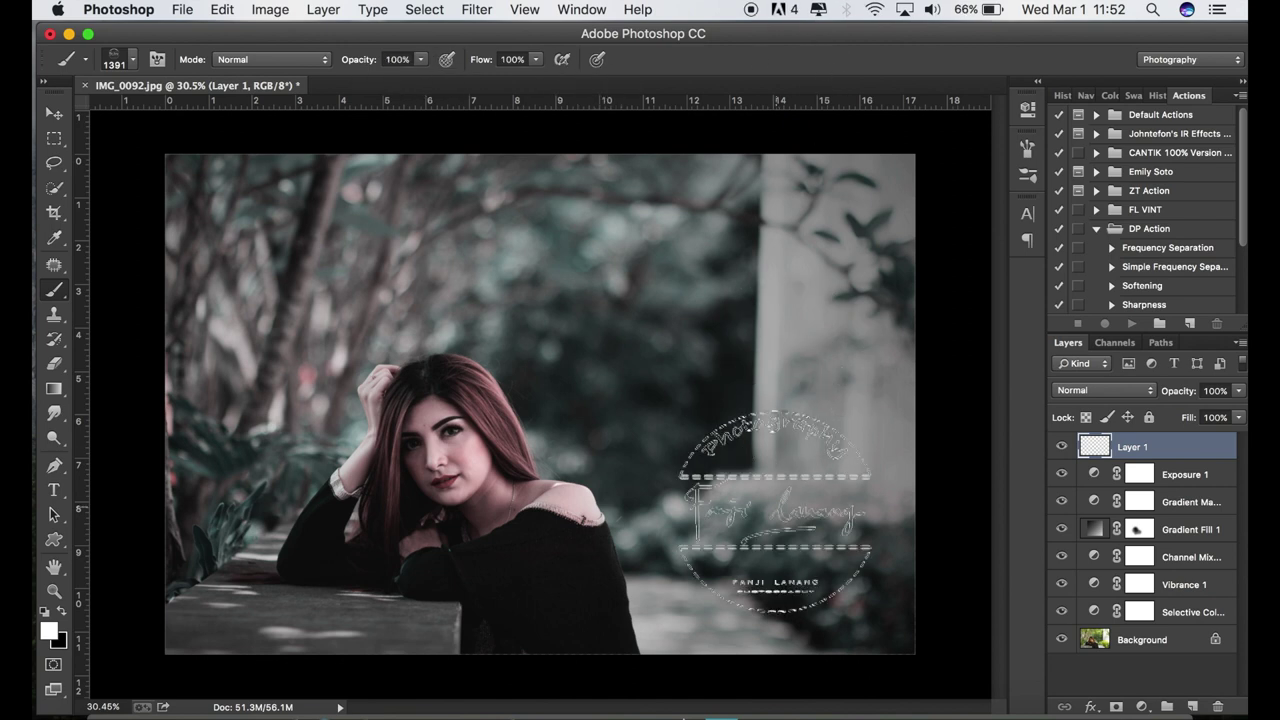
pyautogui.press('[')
pyautogui.press('[')
pyautogui.press('[')
pyautogui.press('[')
pyautogui.press('[')
pyautogui.press('[')
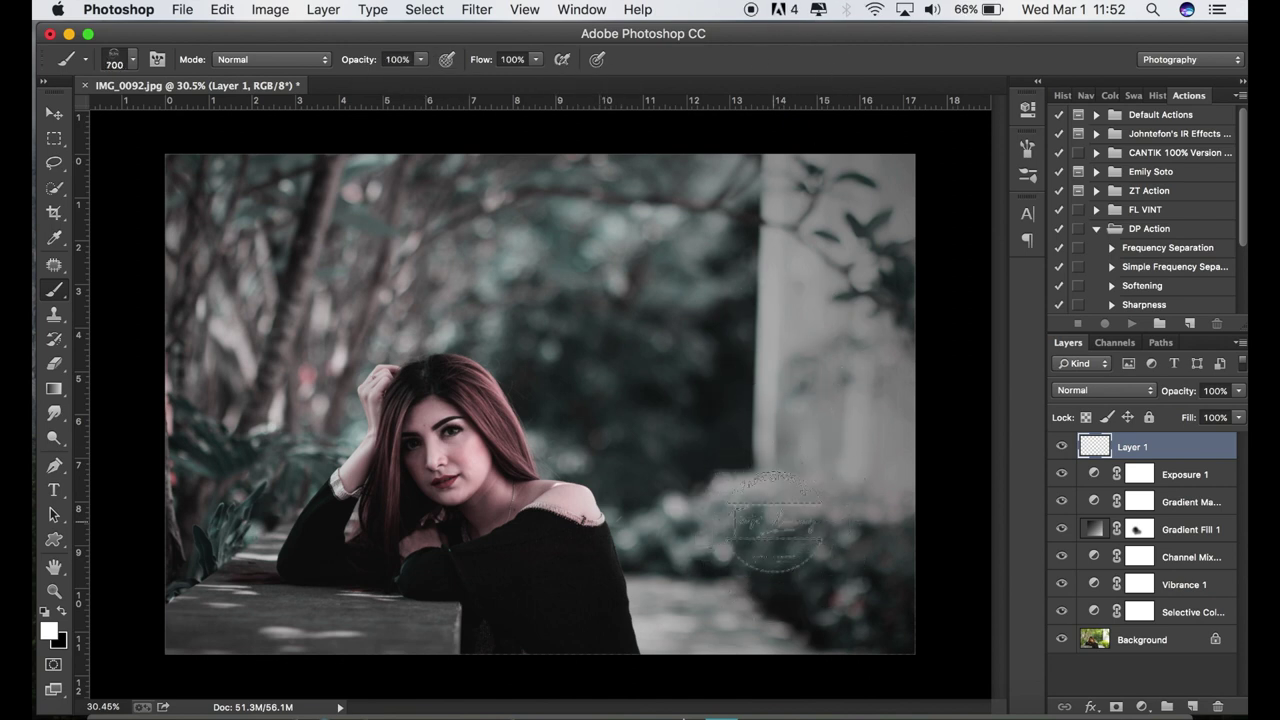
pyautogui.press('[')
pyautogui.click(852, 592)
pyautogui.press('[')
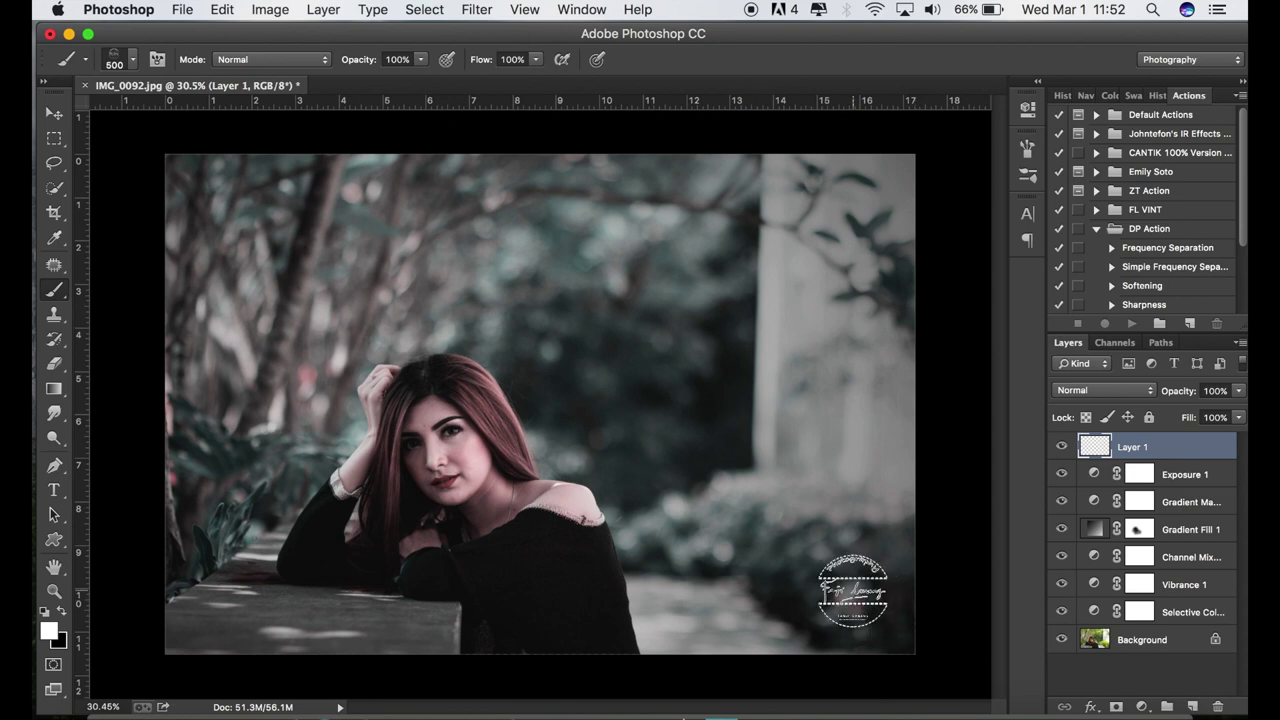
pyautogui.press('[')
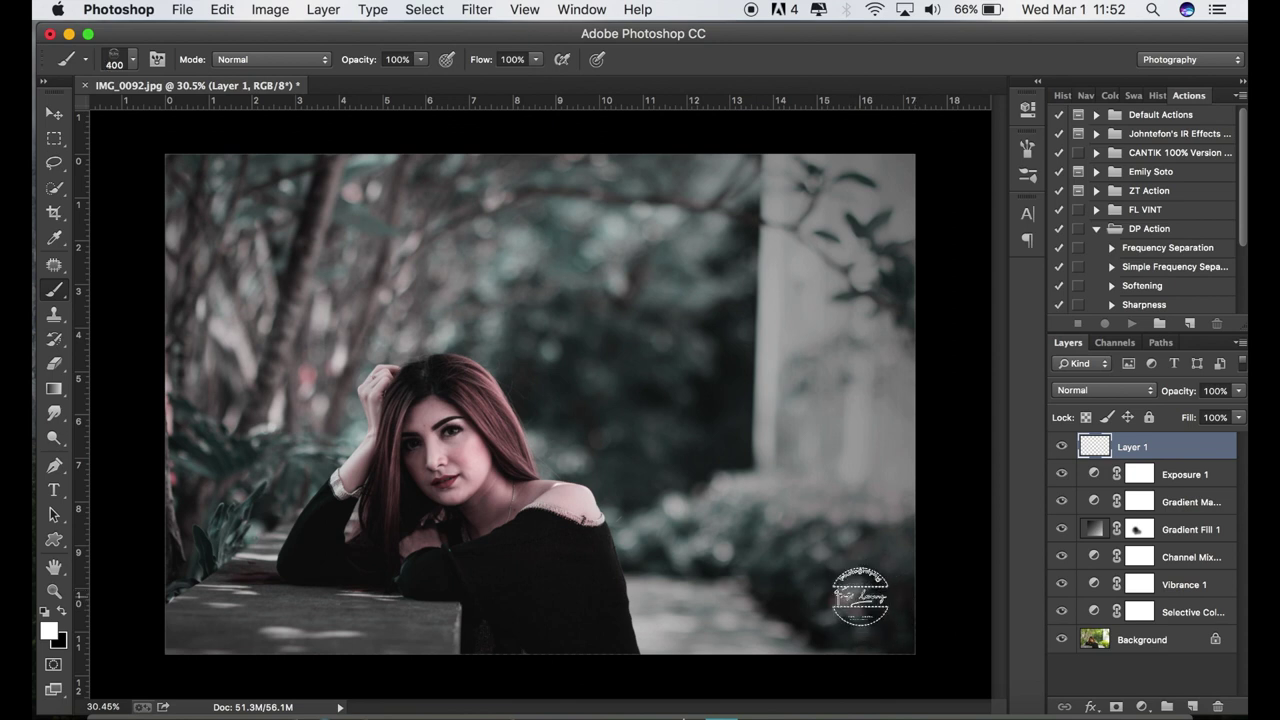
pyautogui.press(']')
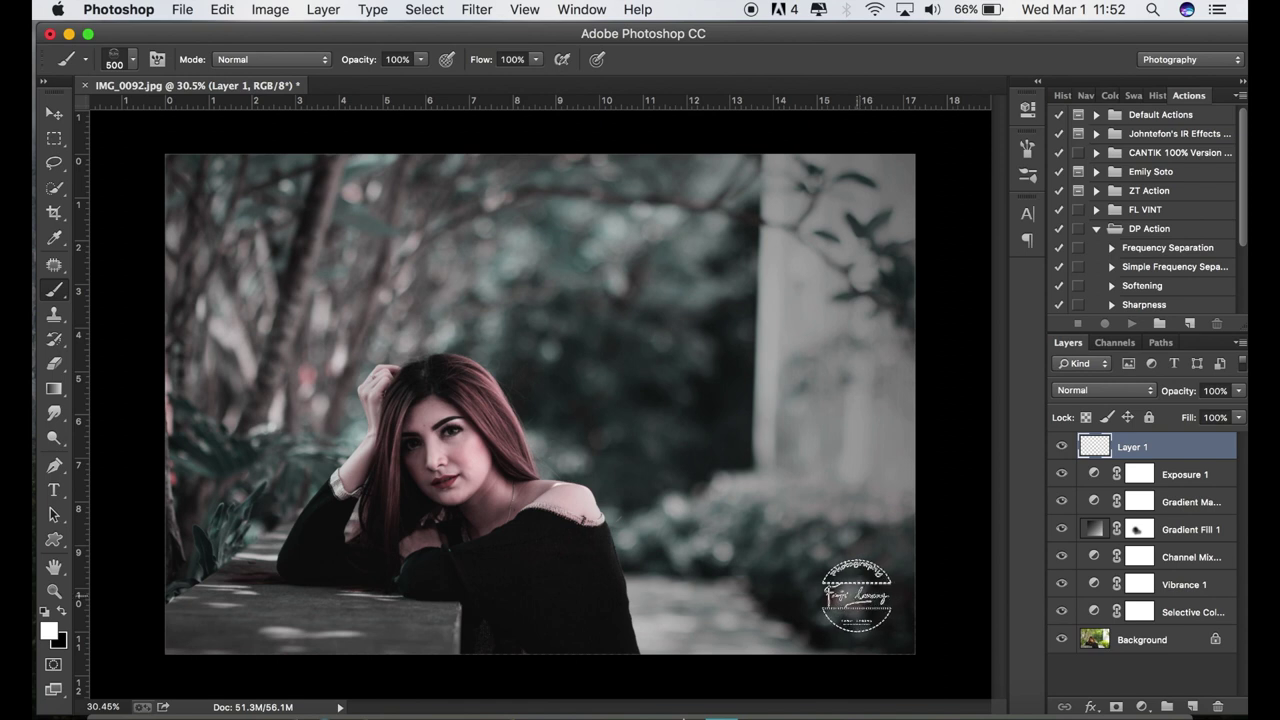
pyautogui.click(857, 596)
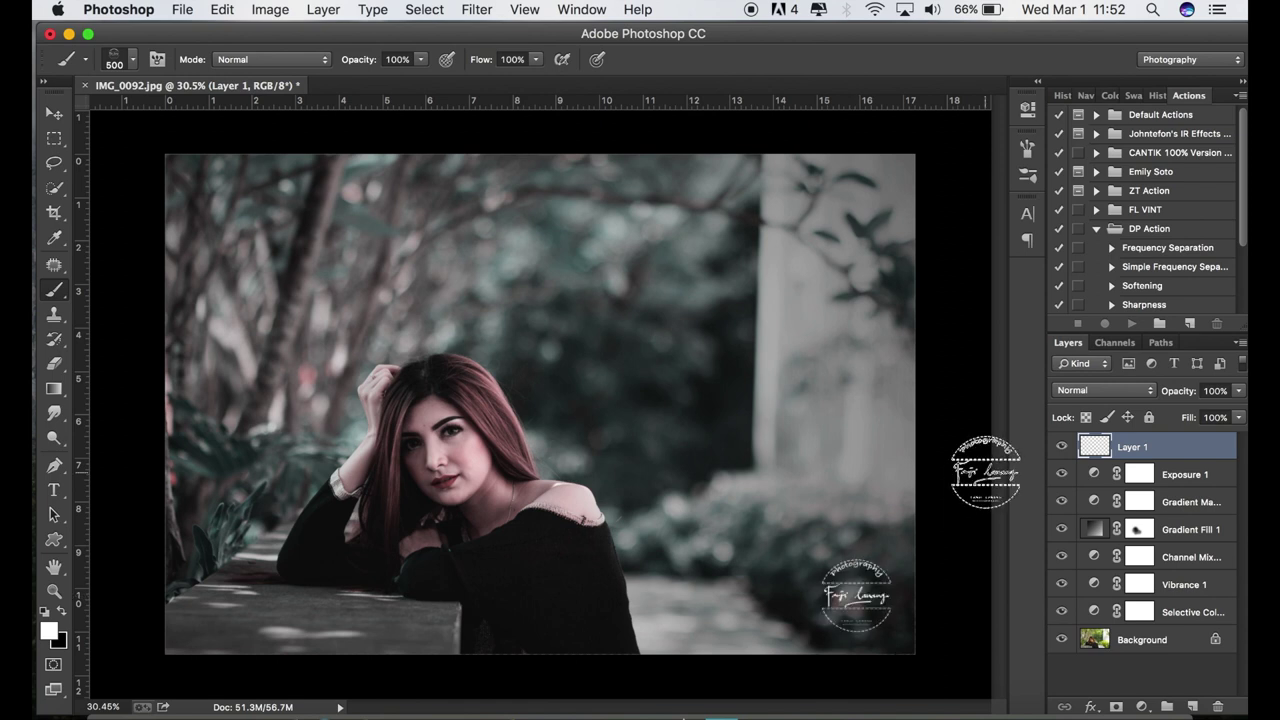